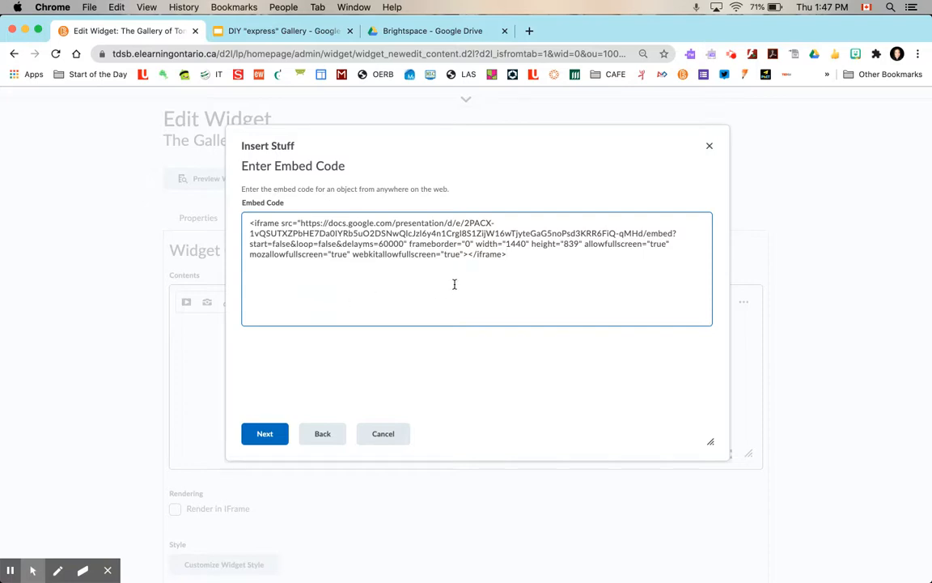
Change the embed code's iframe width to 900 and height to 800
click(523, 244)
key(BackSpace)
key(BackSpace)
key(BackSpace)
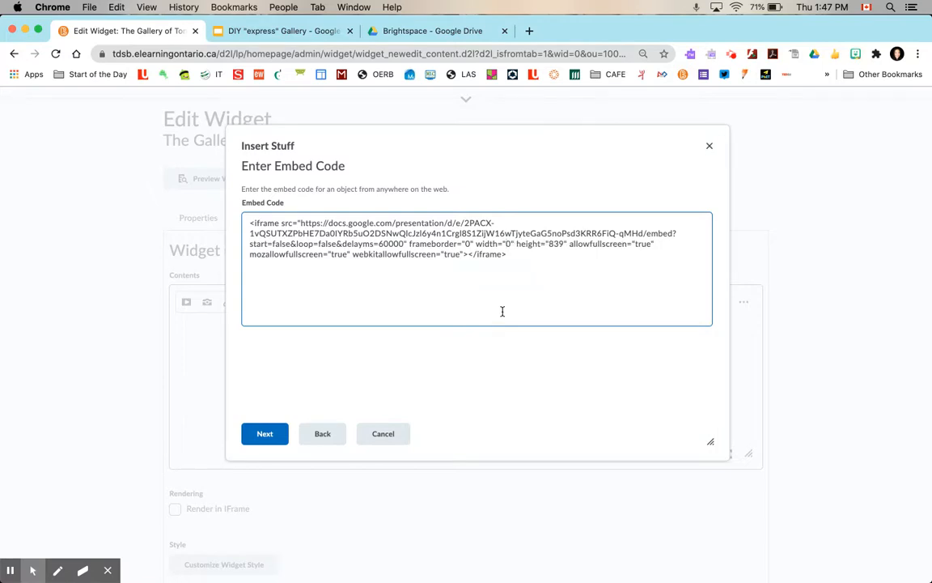
text(900)
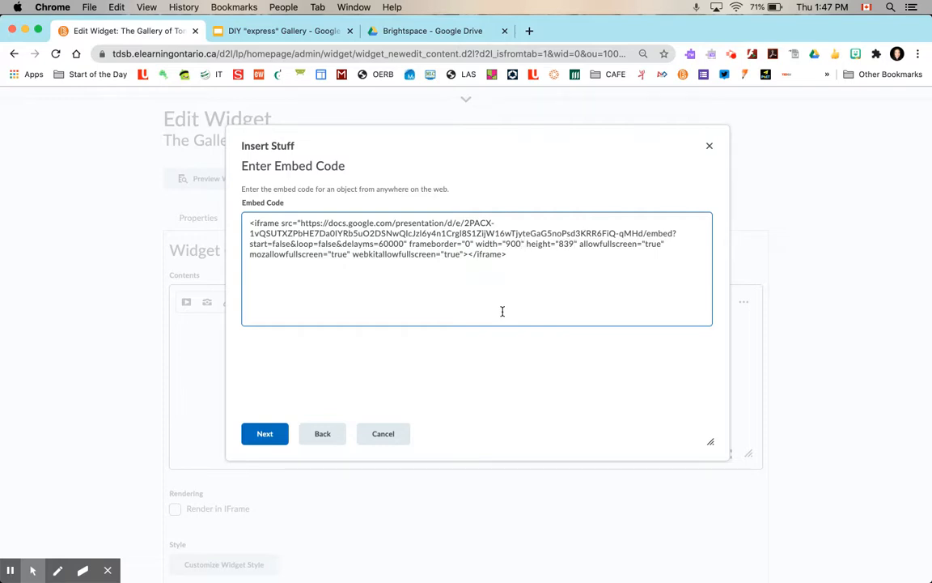
key(BackSpace)
key(BackSpace)
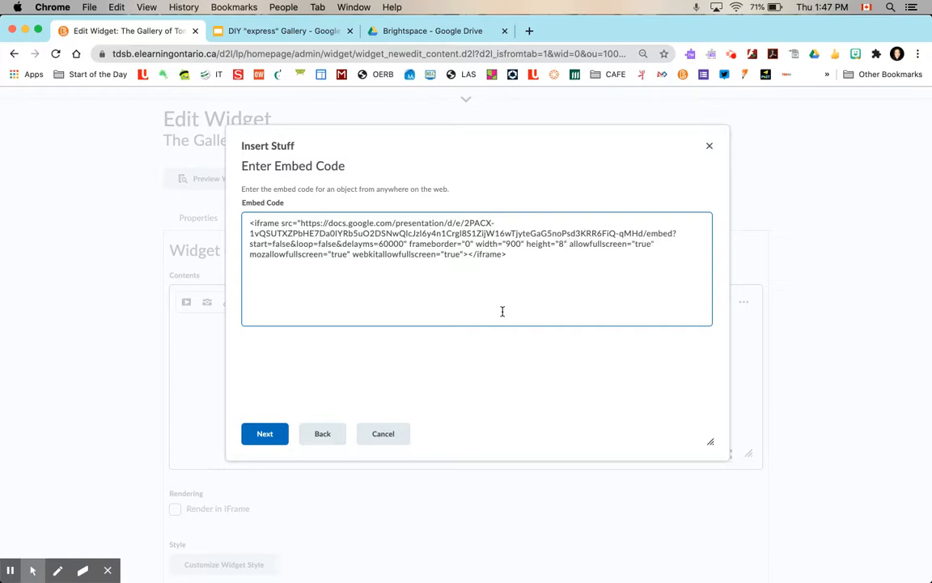
text(00)
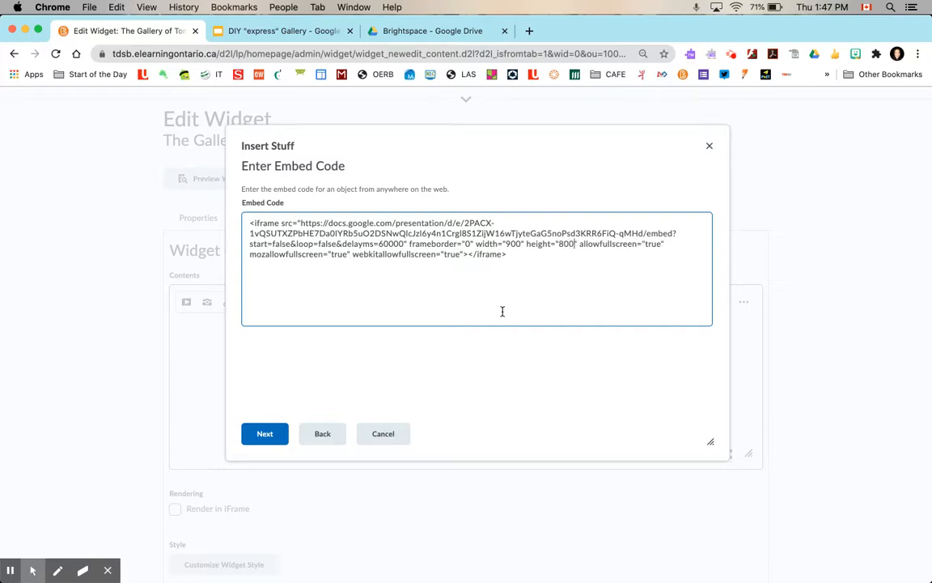
Preview and insert the embedded presentation into the widget content, then center-align it
click(266, 433)
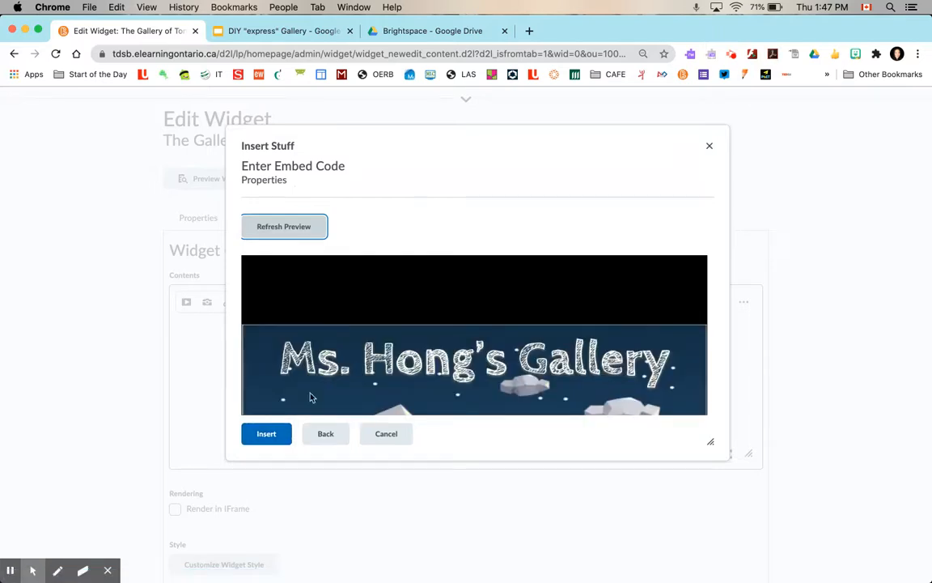
click(266, 435)
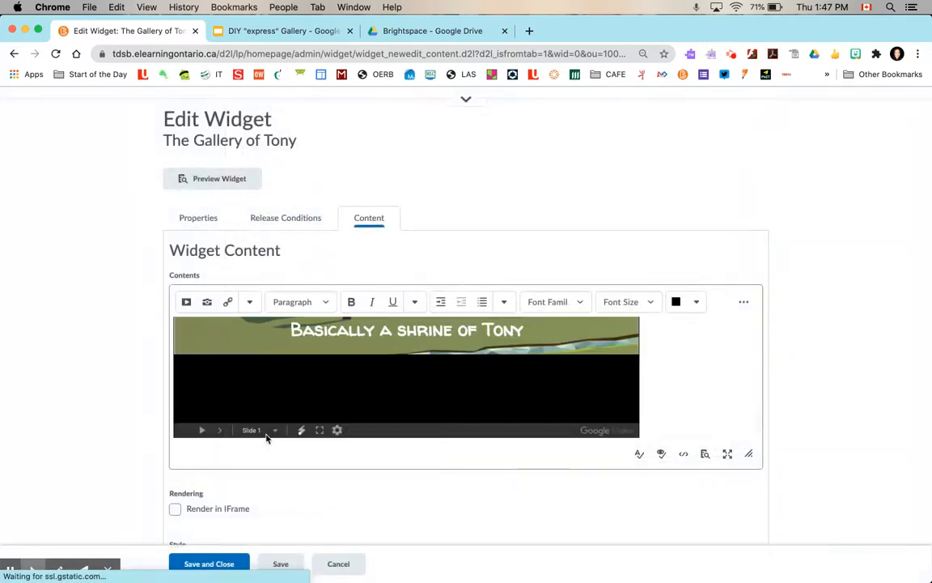
click(505, 304)
click(532, 394)
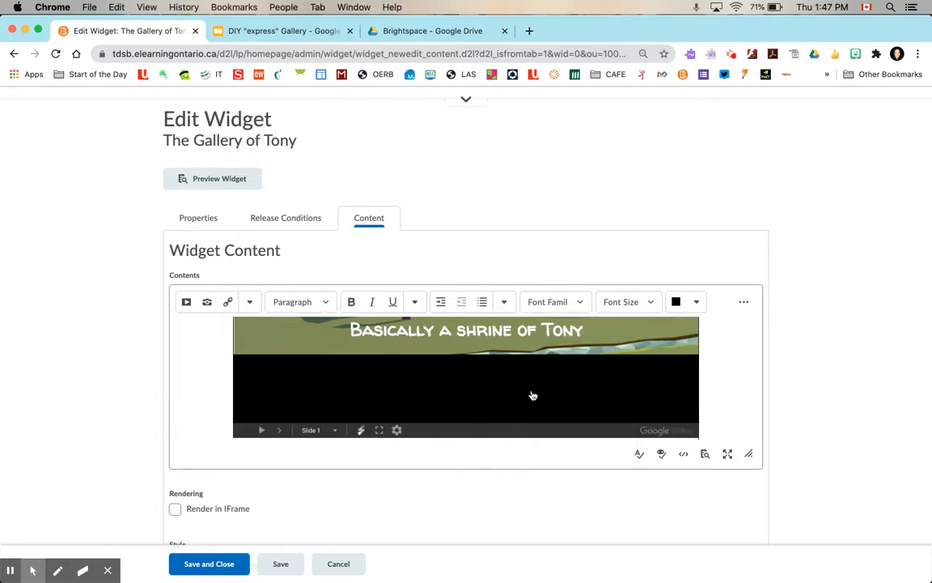
Save and close the Gallery of Tony widget
scroll(324, 506, down, 2)
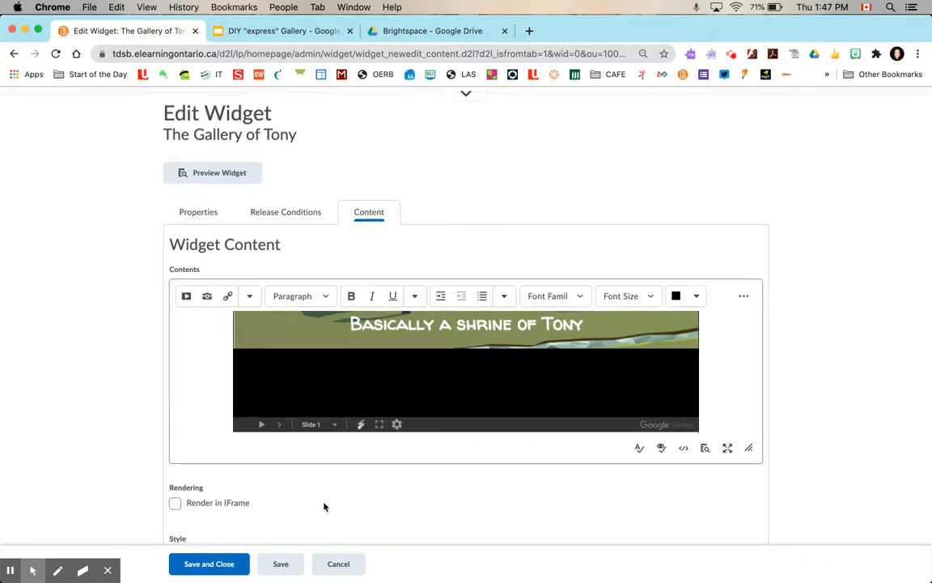
click(209, 564)
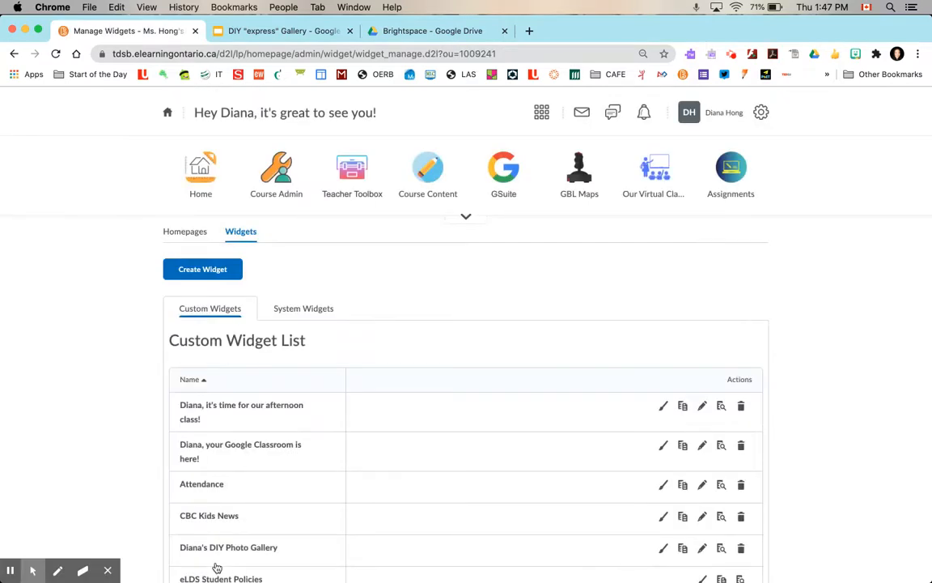
Open the homepage named 'This is the homepage' for editing from the Homepages list
click(185, 232)
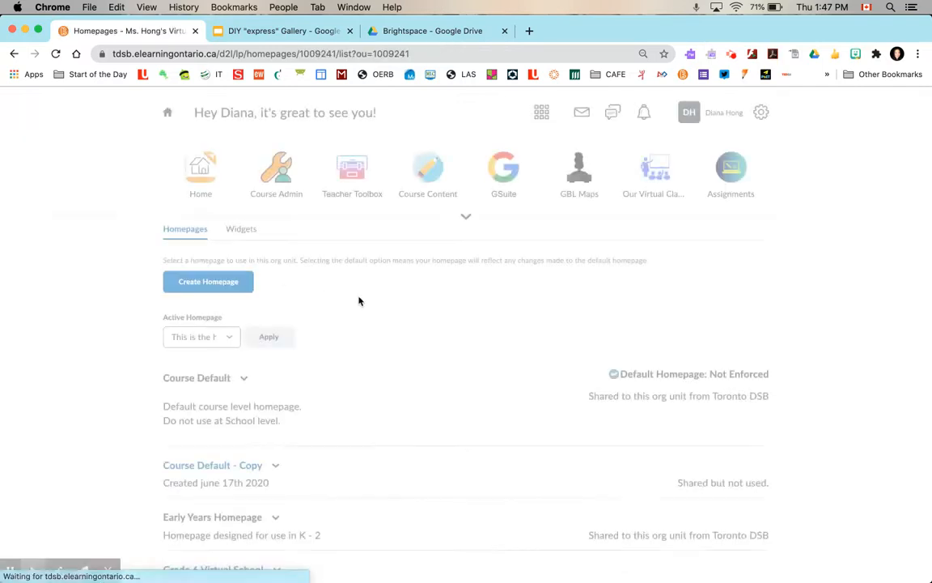
scroll(358, 302, down, 5)
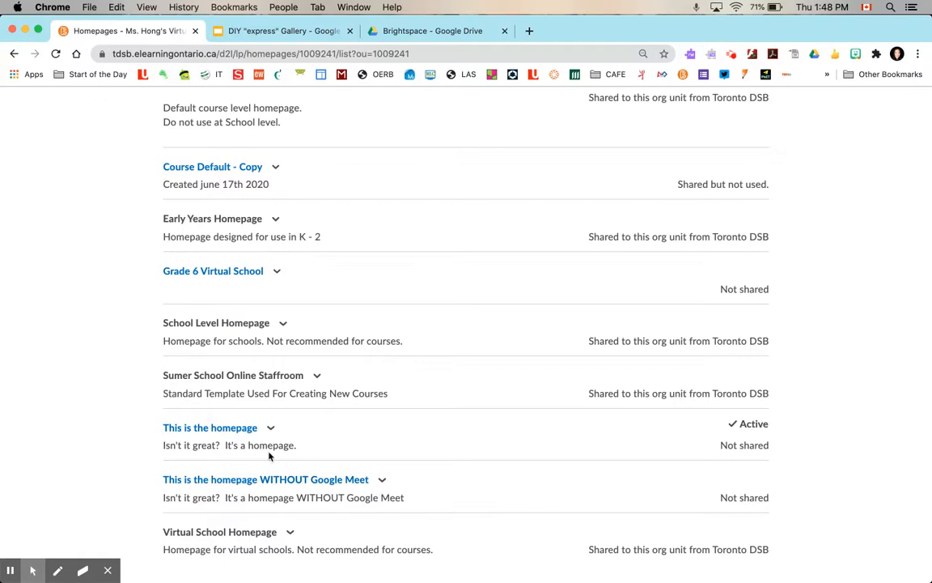
click(232, 430)
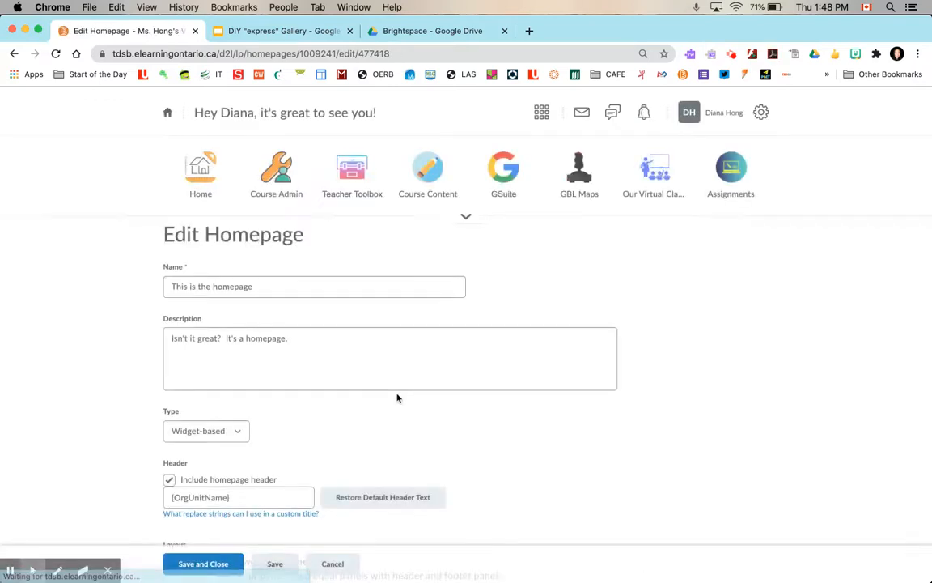
Replace the Diana's DIY Photo Gallery widget in the bottom panel with the custom widget Gallery of Tony
scroll(397, 397, down, 10)
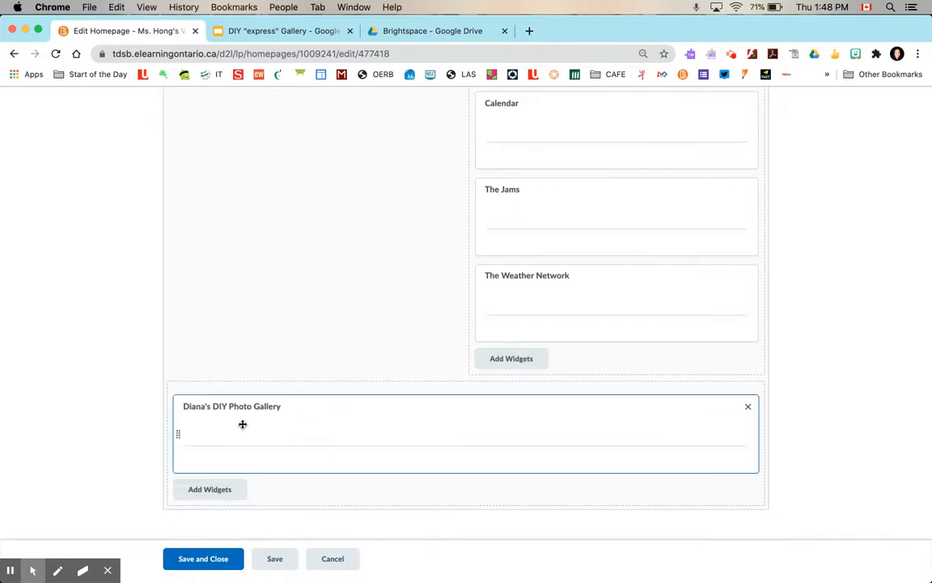
click(747, 406)
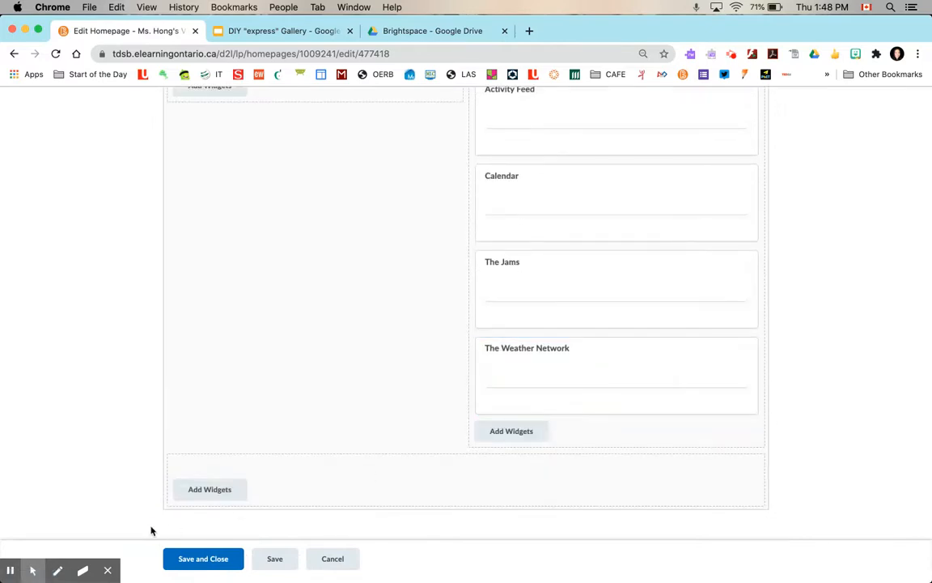
click(195, 494)
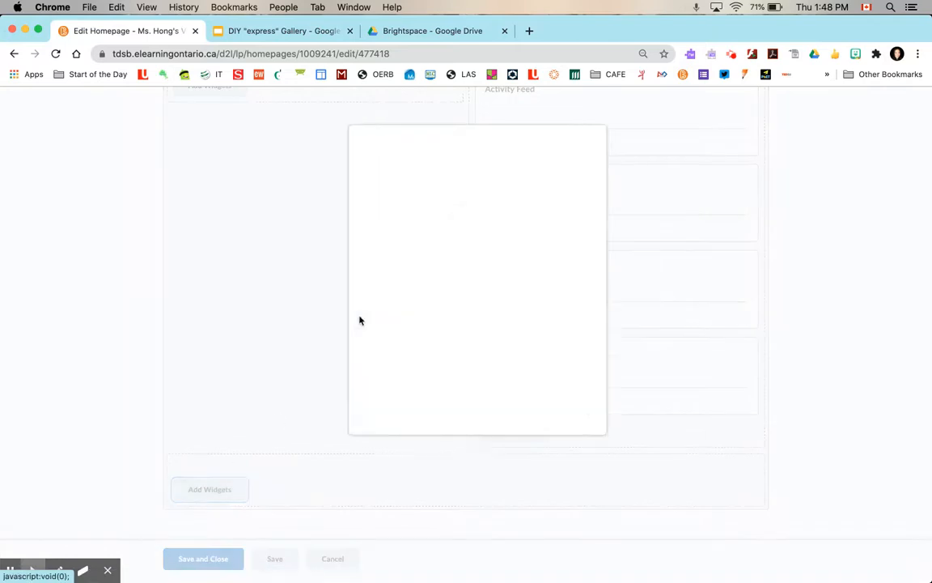
click(509, 186)
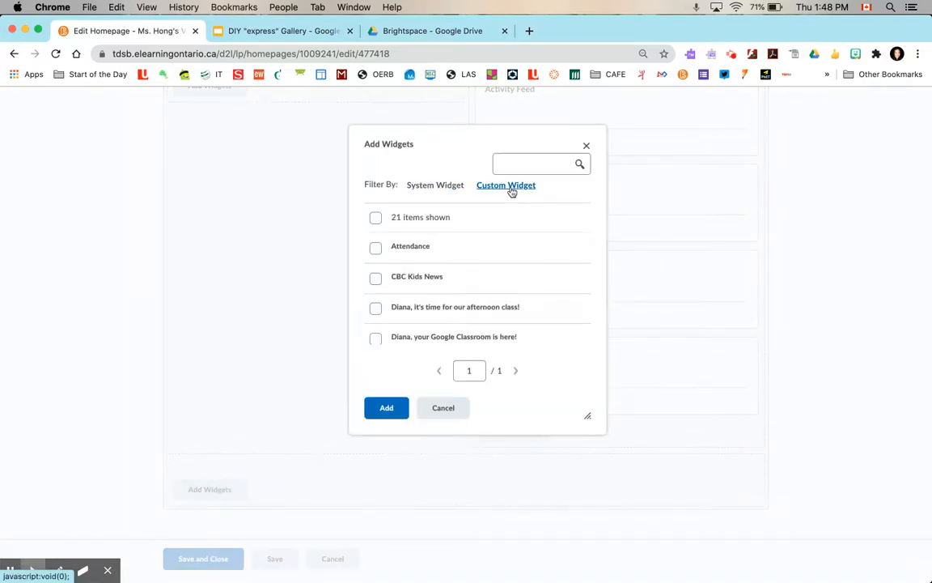
scroll(445, 263, down, 1)
scroll(441, 268, down, 10)
scroll(441, 265, up, 6)
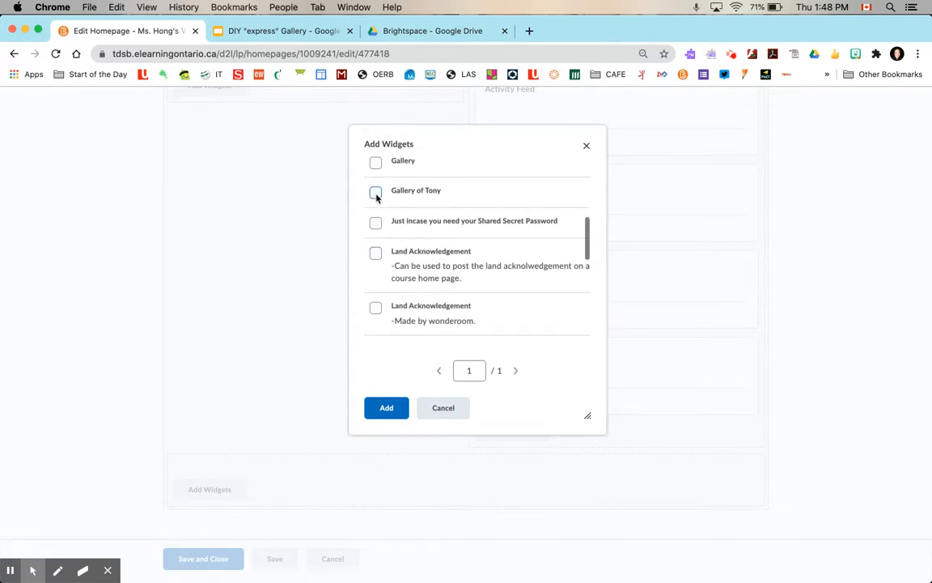
click(375, 193)
click(387, 407)
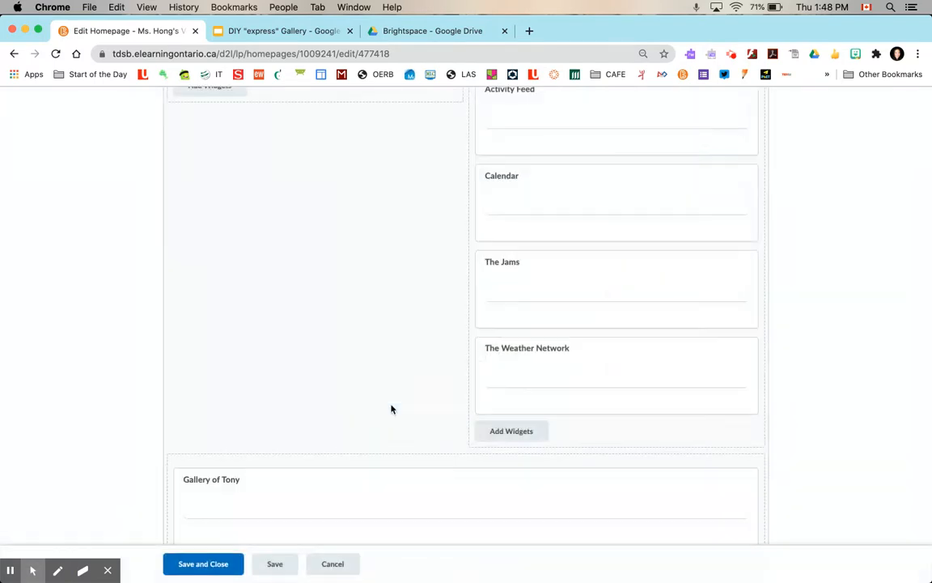
Save and close the homepage and view the Gallery of Tony widget on the home page
click(201, 569)
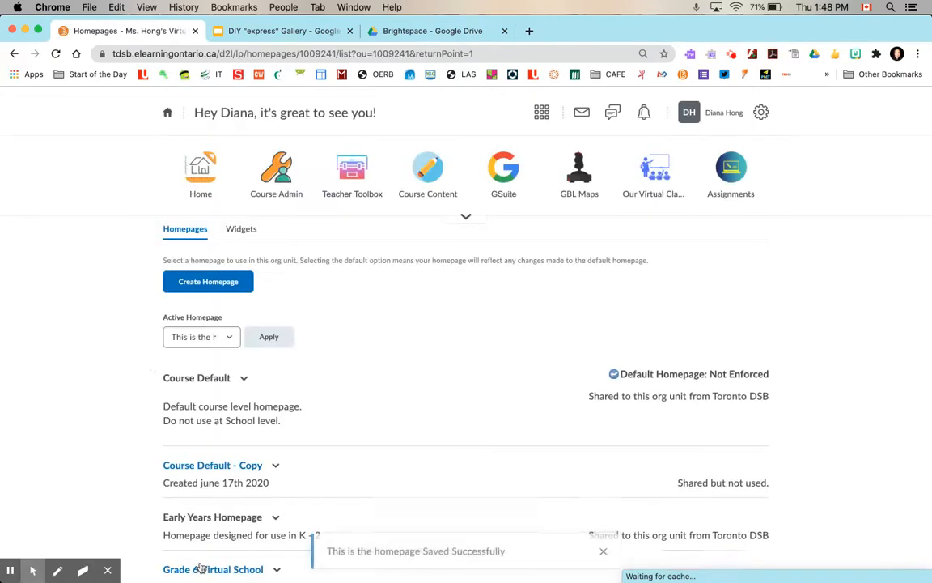
click(202, 196)
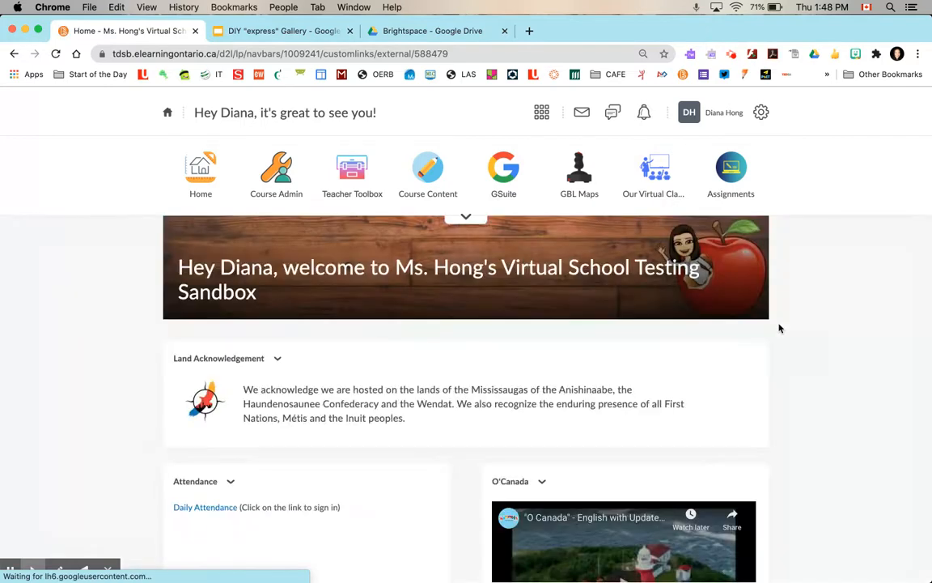
scroll(780, 328, down, 10)
scroll(779, 328, down, 8)
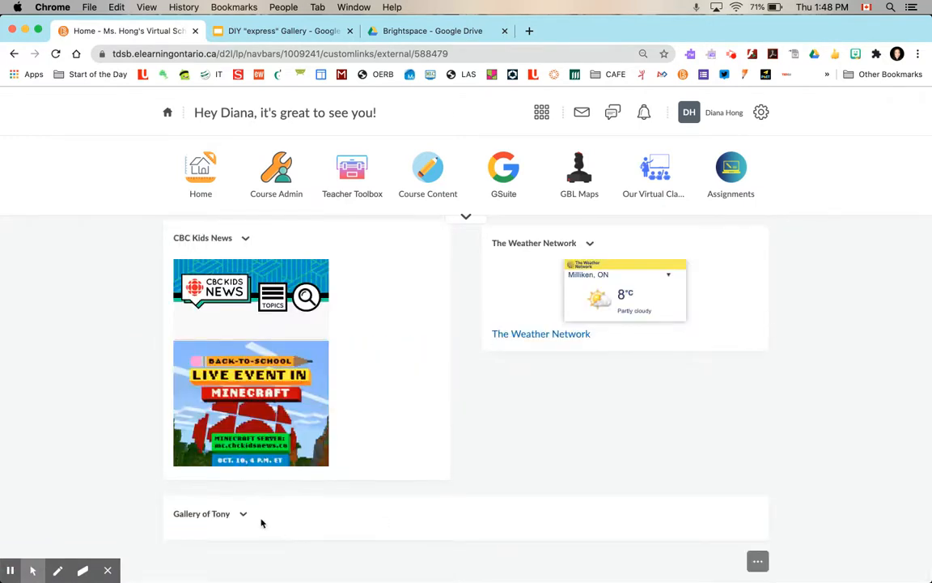
Open the Gallery of Tony widget for editing from its widget menu and switch to its Content tab
click(245, 515)
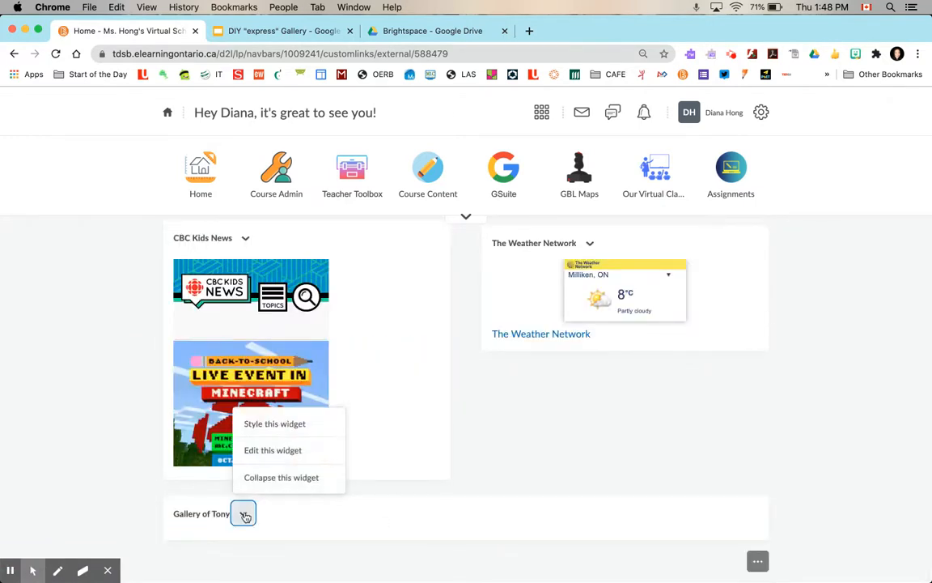
click(244, 515)
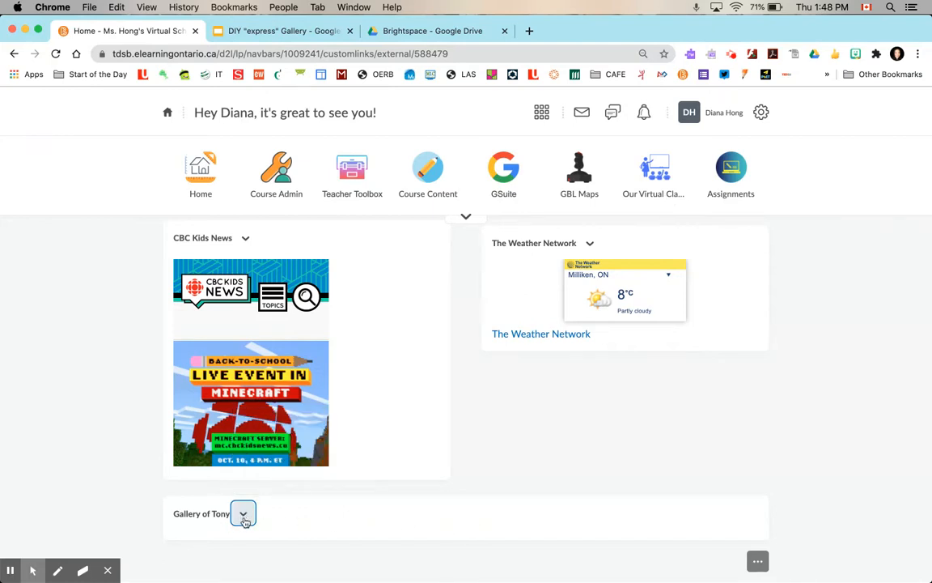
click(243, 515)
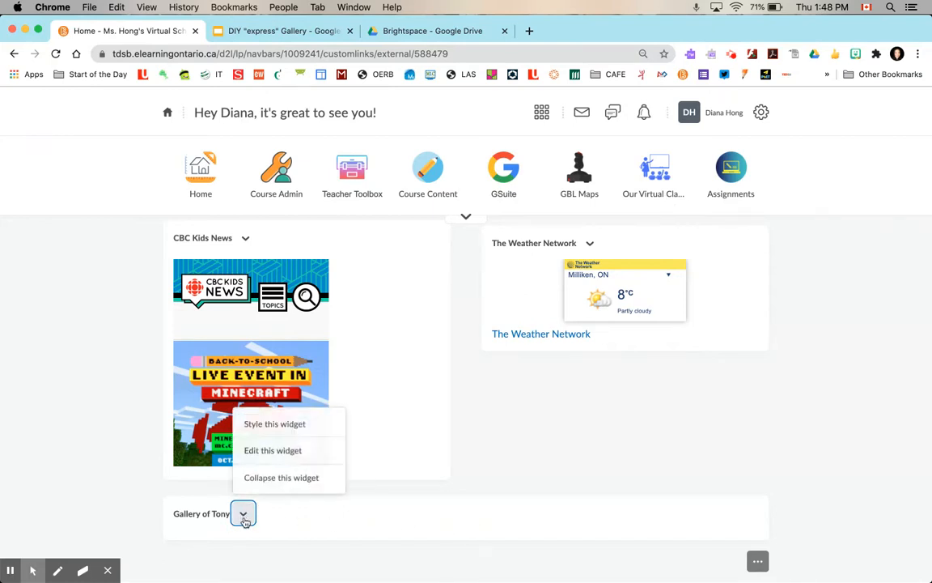
click(276, 451)
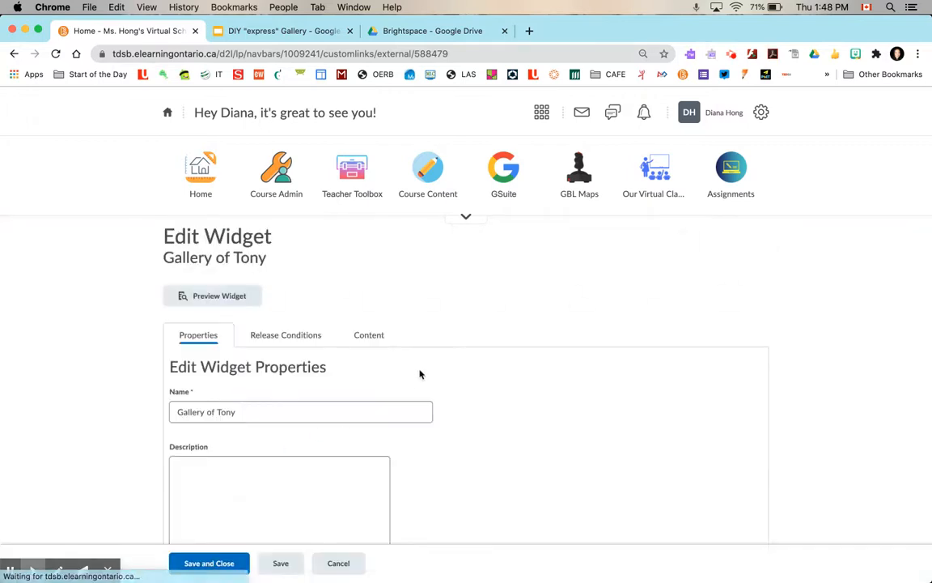
scroll(420, 374, down, 2)
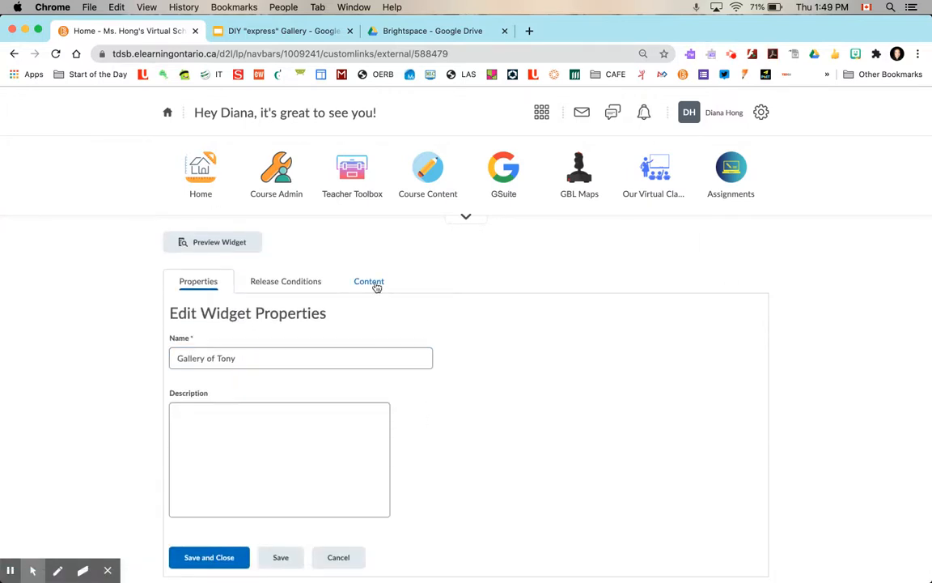
click(369, 281)
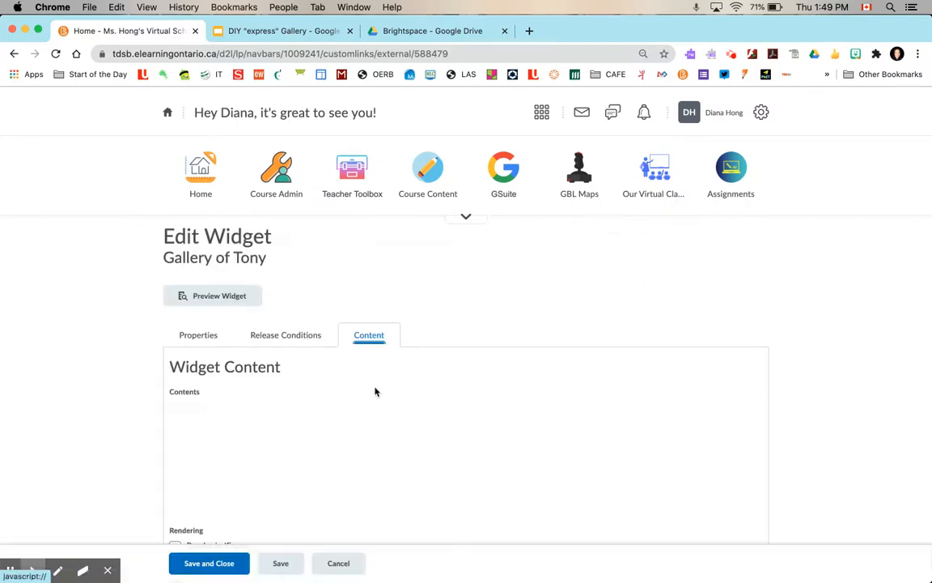
Paste the Google Slides iframe embed code into the widget content's HTML source and save it
scroll(112, 480, down, 1)
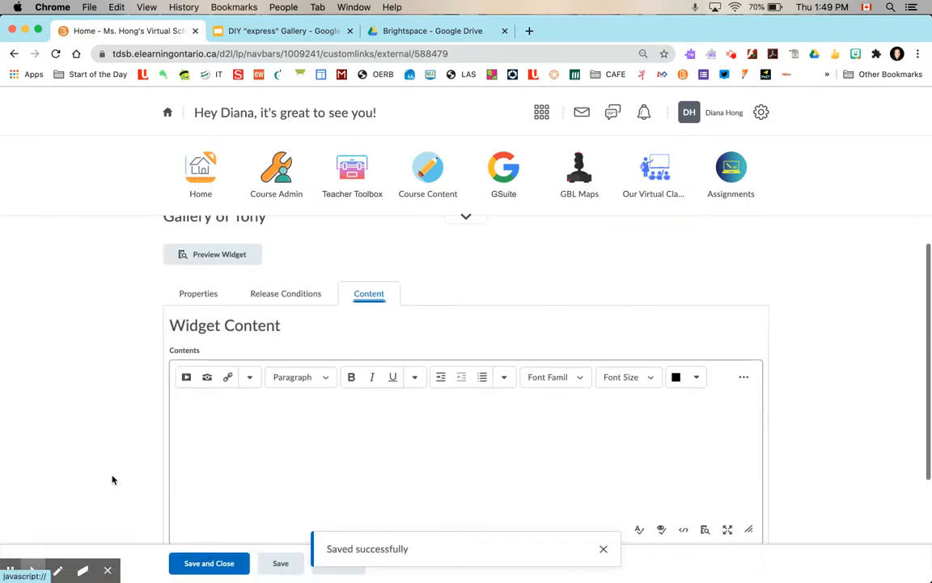
scroll(112, 479, down, 3)
scroll(335, 336, down, 1)
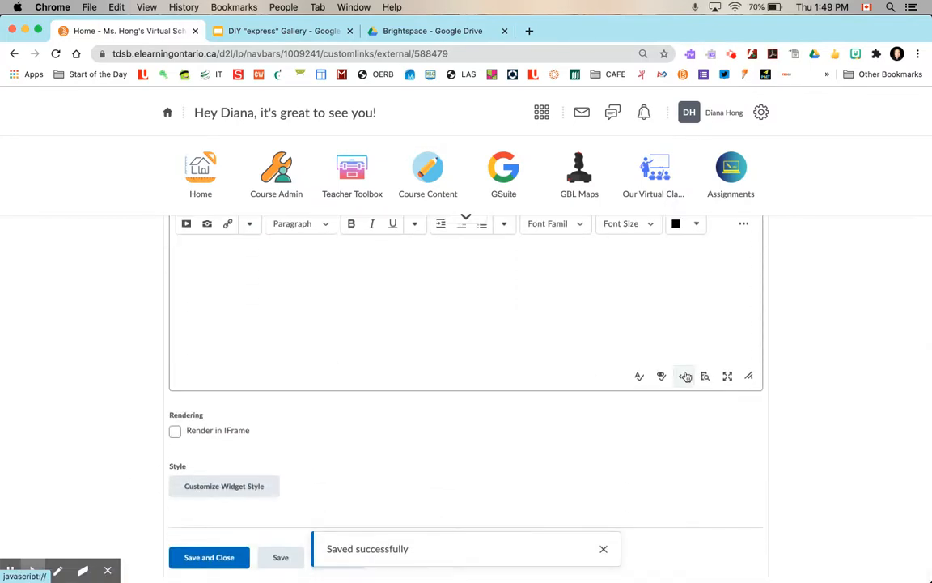
click(683, 376)
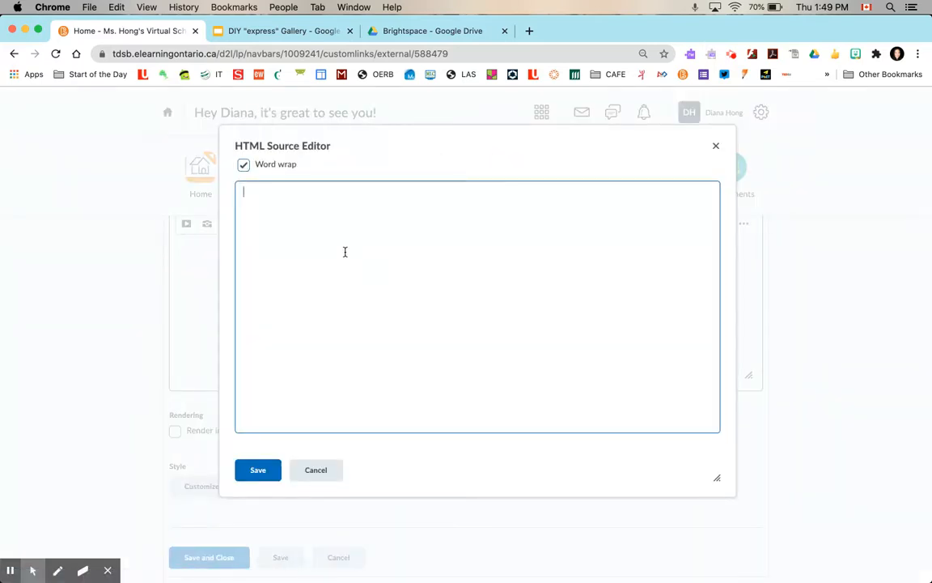
text(<iframe src="https://docs.google.com/presentation/d/e/2PACX-1vQSUTXZPbHE7Da0IYRb5uO2DSNwQlcJzl6y4n1Crgl8S1ZijW16wTjyteGaG5noPsd3KRR6FiQ-qMHd/embed?start=false&loop=false&delayms=60000" frameborder="0" width="1440" height="839" allowfullscreen="true" mozallowfullscreen="true" webkitallowfullscreen="true"></iframe>)
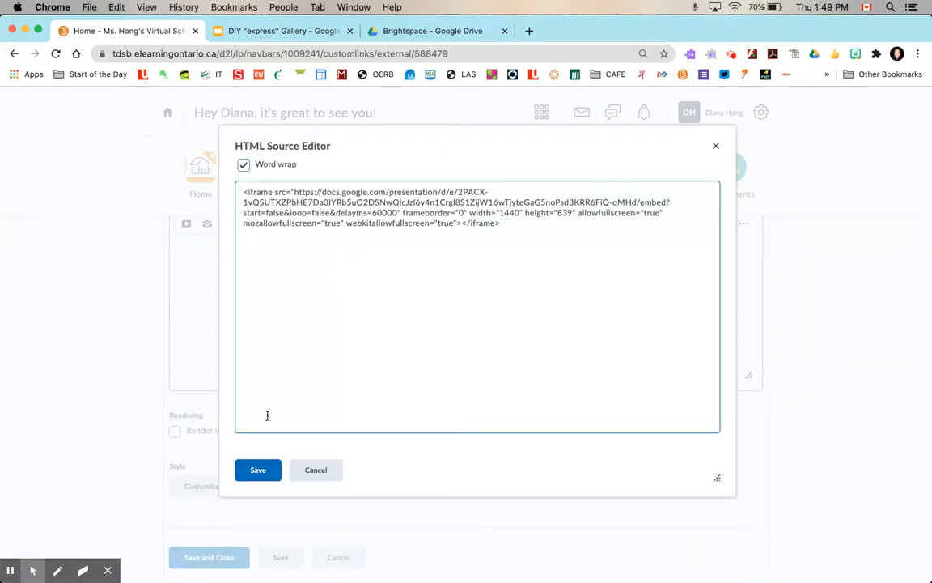
click(257, 472)
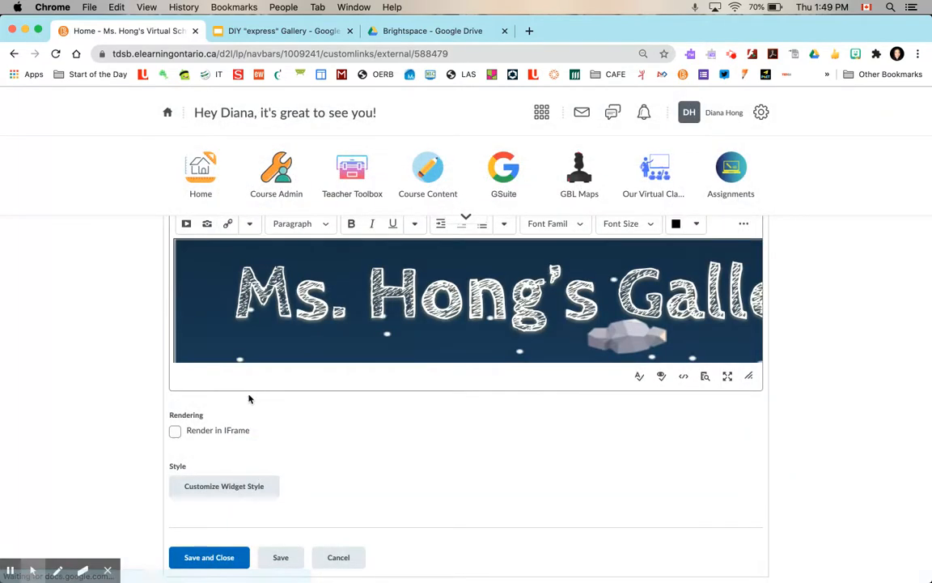
Save the widget and then save and close it
scroll(317, 483, up, 3)
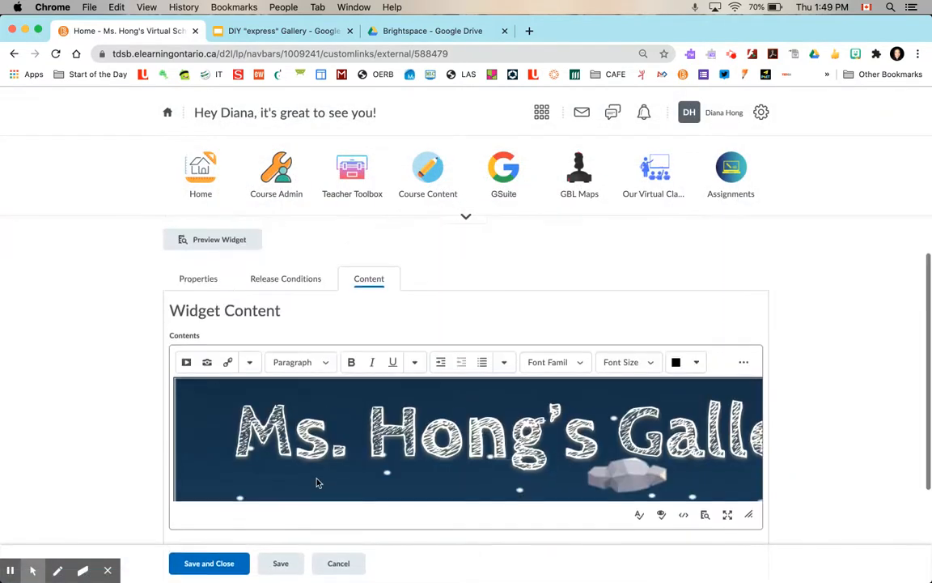
scroll(316, 481, down, 2)
click(282, 562)
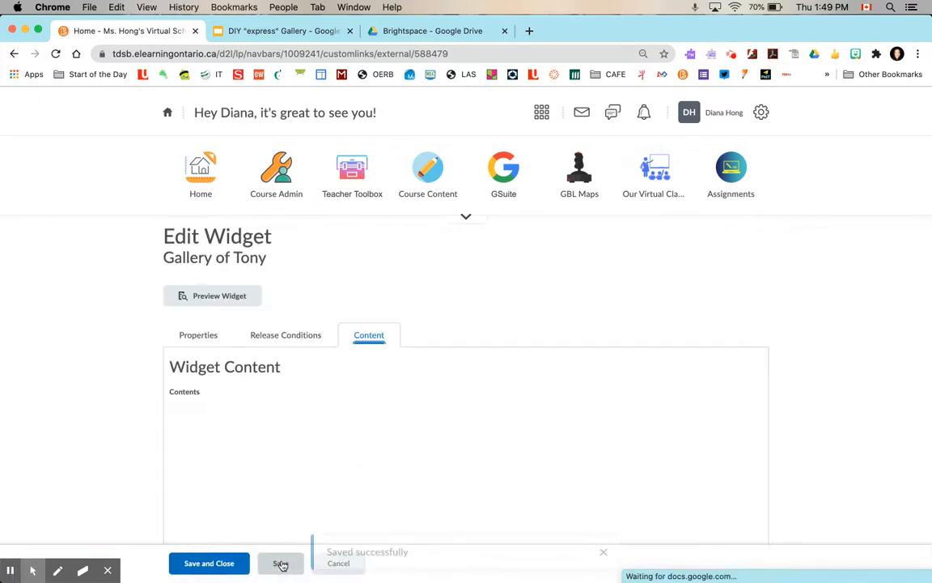
click(225, 565)
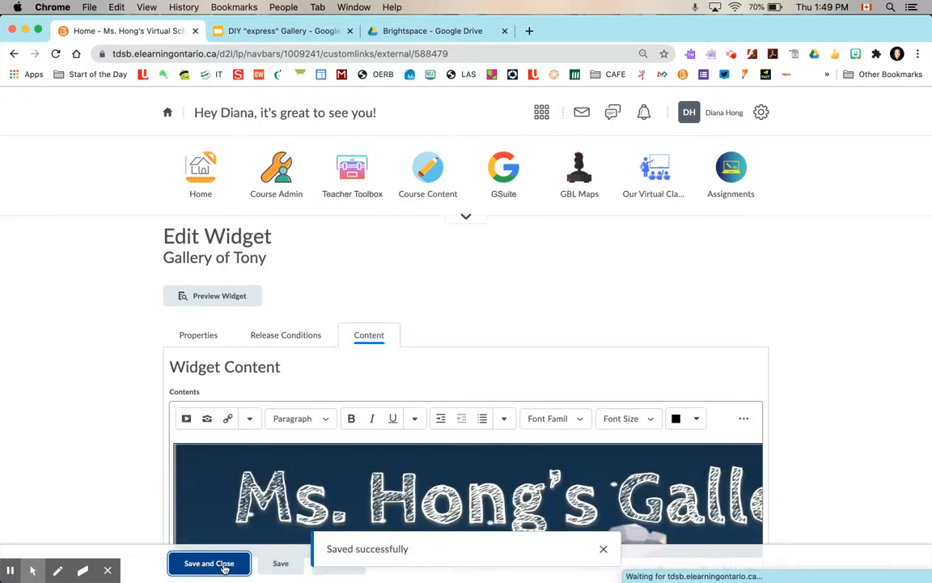
Go to the course homepage and scroll through the Gallery of Tony widget to check the embedded slideshow
click(201, 197)
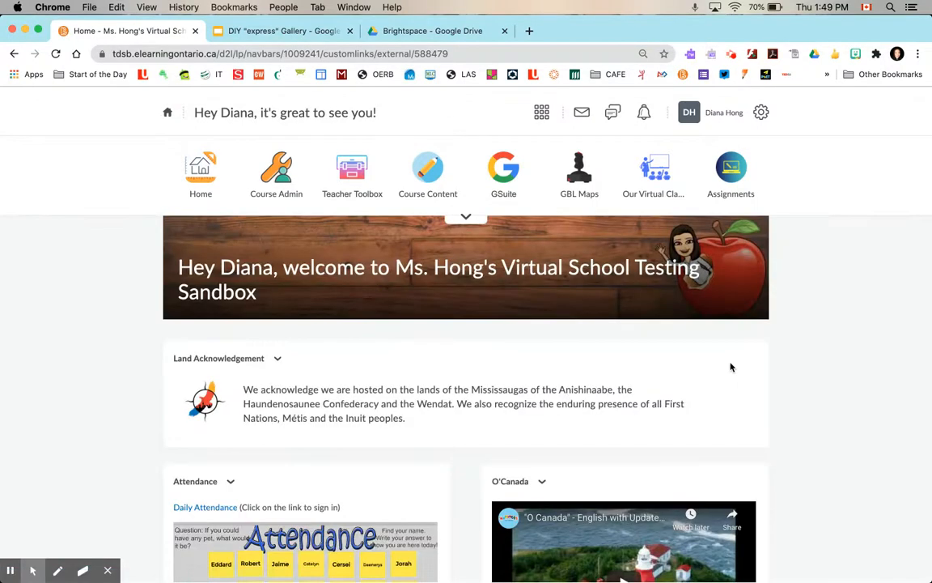
scroll(731, 367, down, 15)
scroll(731, 367, down, 10)
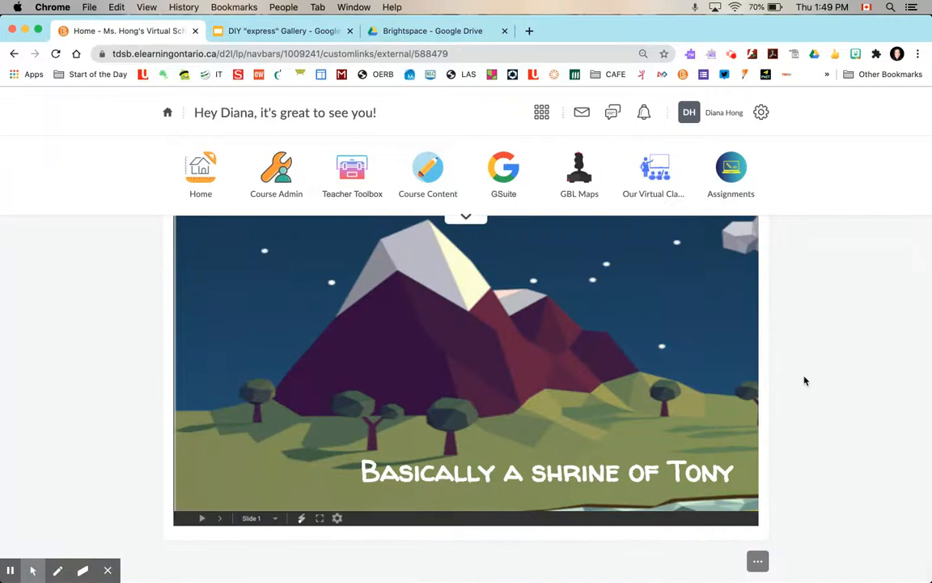
scroll(803, 379, up, 3)
scroll(558, 413, right, 3)
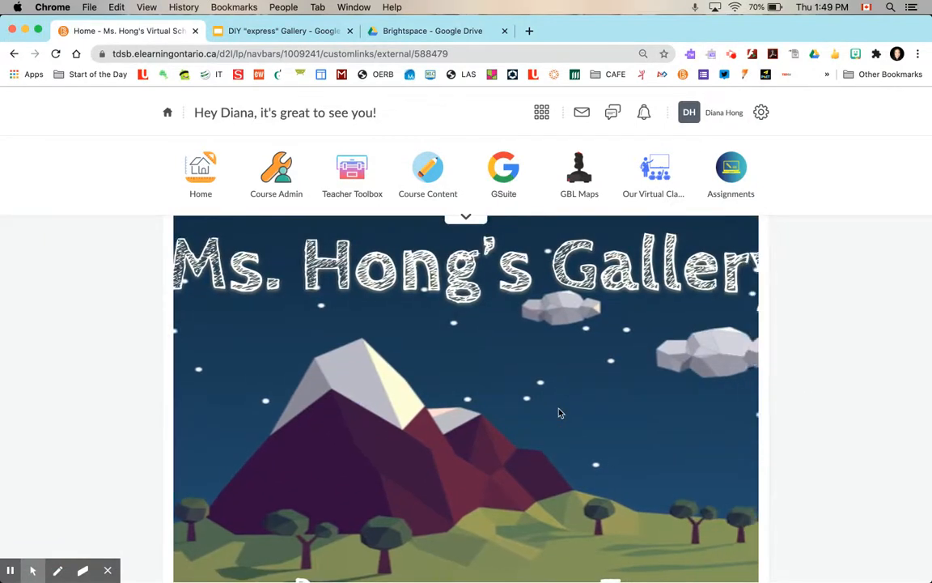
scroll(558, 413, left, 2)
scroll(557, 410, right, 2)
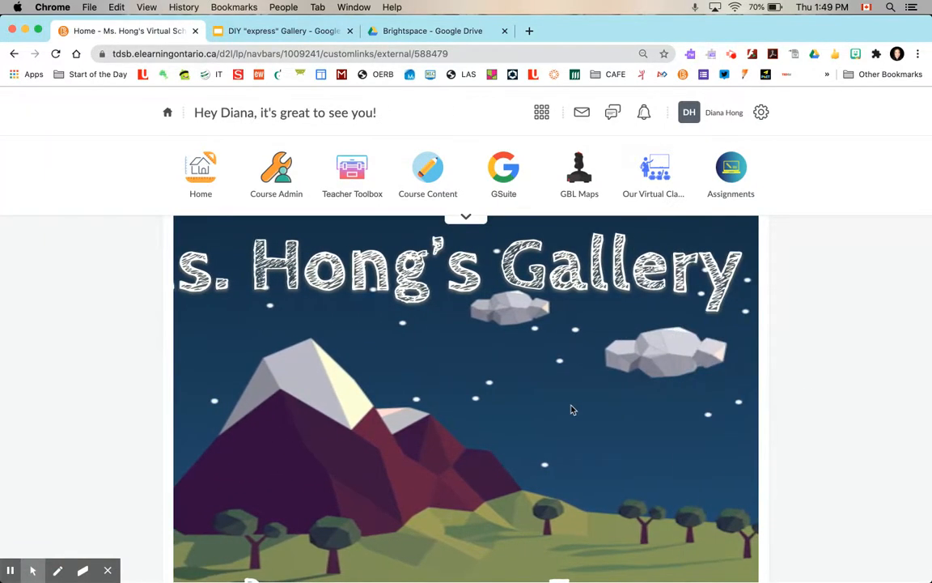
scroll(841, 376, up, 2)
scroll(841, 376, up, 2)
Open the Gallery of Tony widget's content HTML source and set the iframe width to 900
click(242, 343)
click(254, 403)
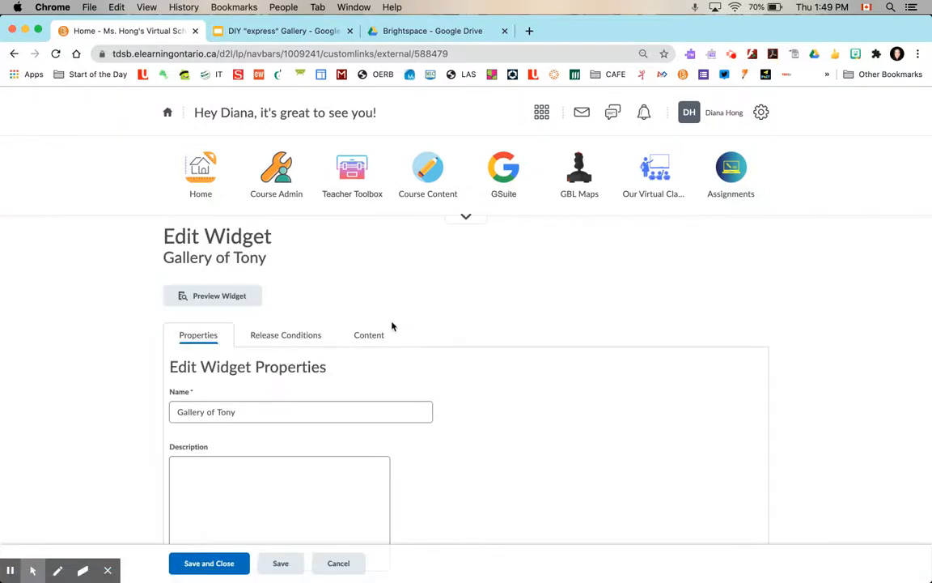
click(369, 335)
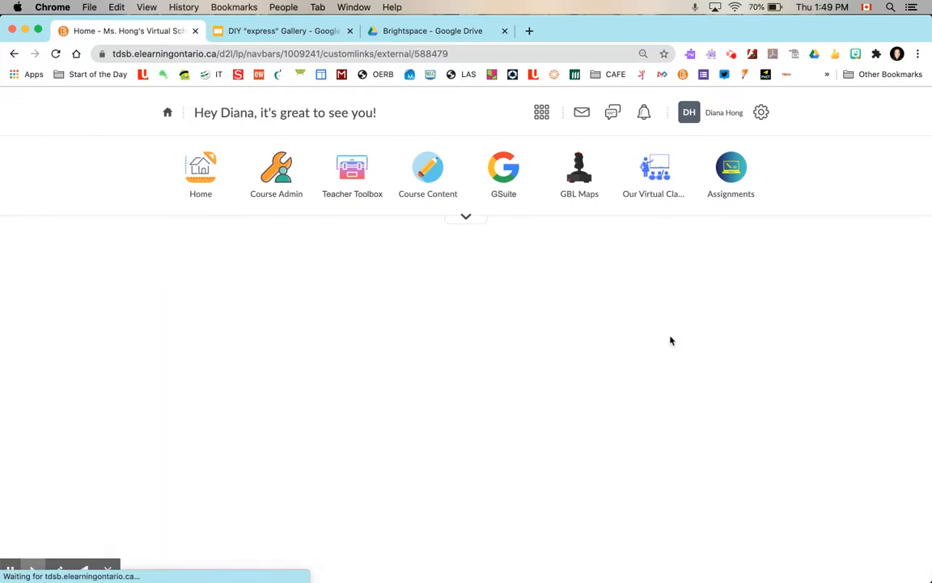
scroll(804, 375, down, 3)
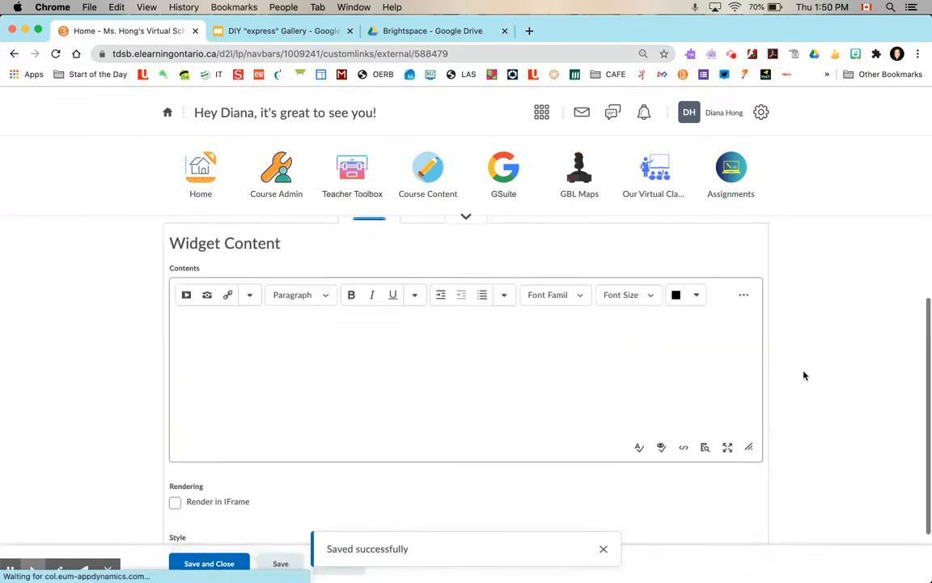
click(684, 399)
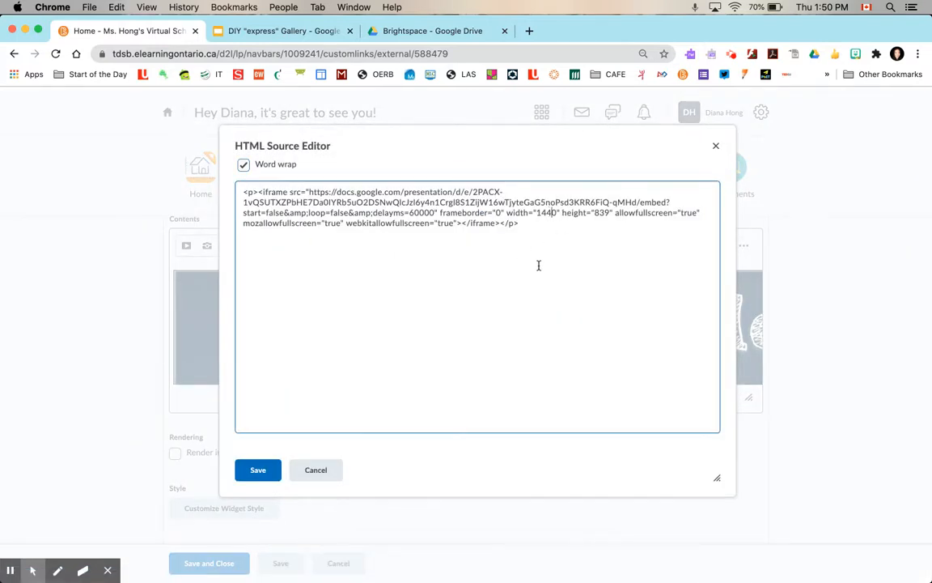
key(BackSpace)
key(BackSpace)
key(BackSpace)
text(90)
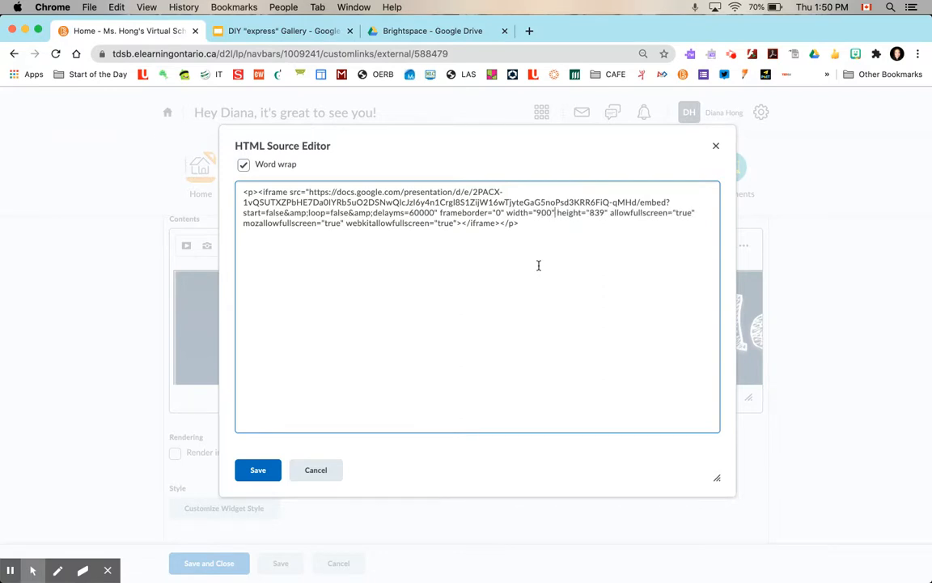
Set the iframe height to 800, save the HTML source, and save and close the widget
key(BackSpace)
key(BackSpace)
text(00)
click(255, 476)
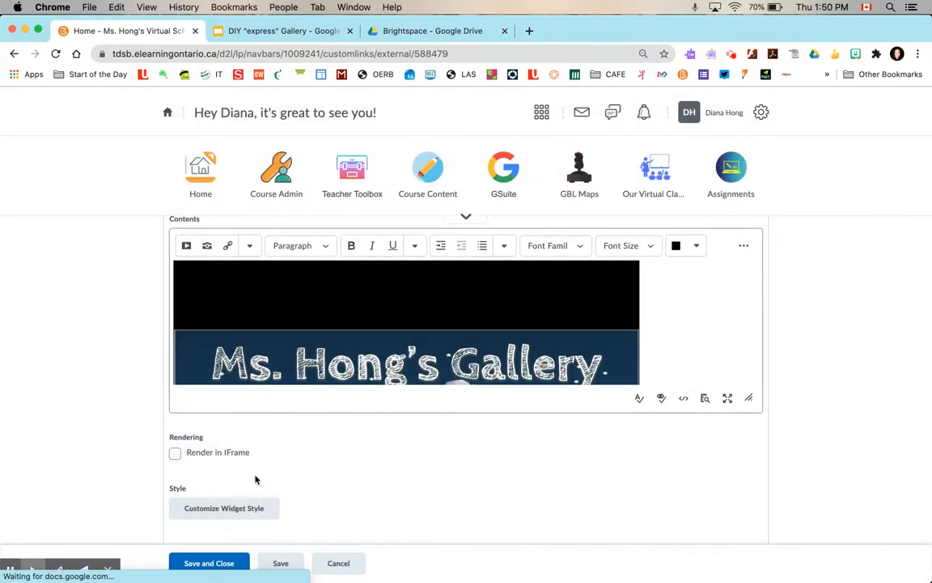
click(209, 563)
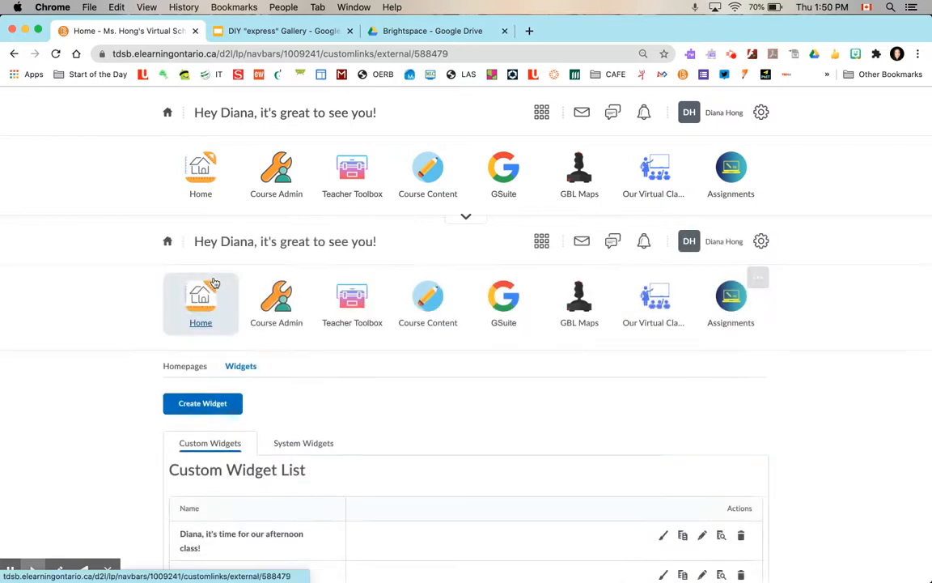
Return to the homepage and advance through the first slides in the Gallery of Tony widget
click(198, 198)
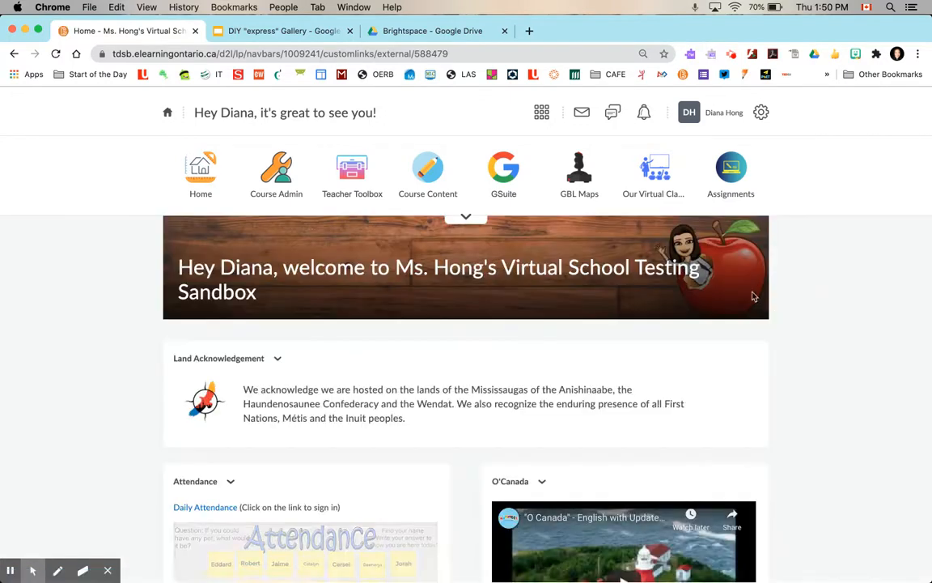
scroll(841, 334, down, 10)
scroll(841, 334, down, 15)
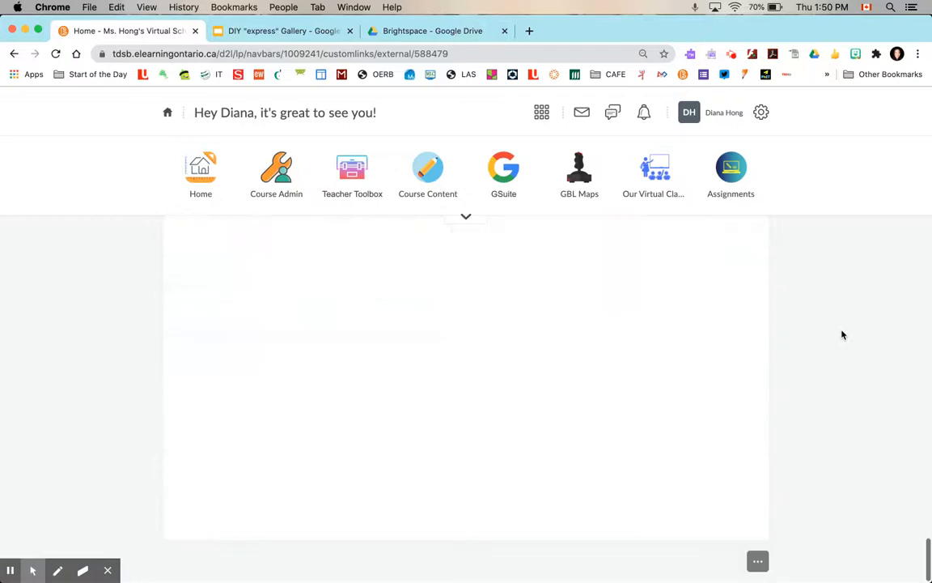
scroll(655, 415, up, 3)
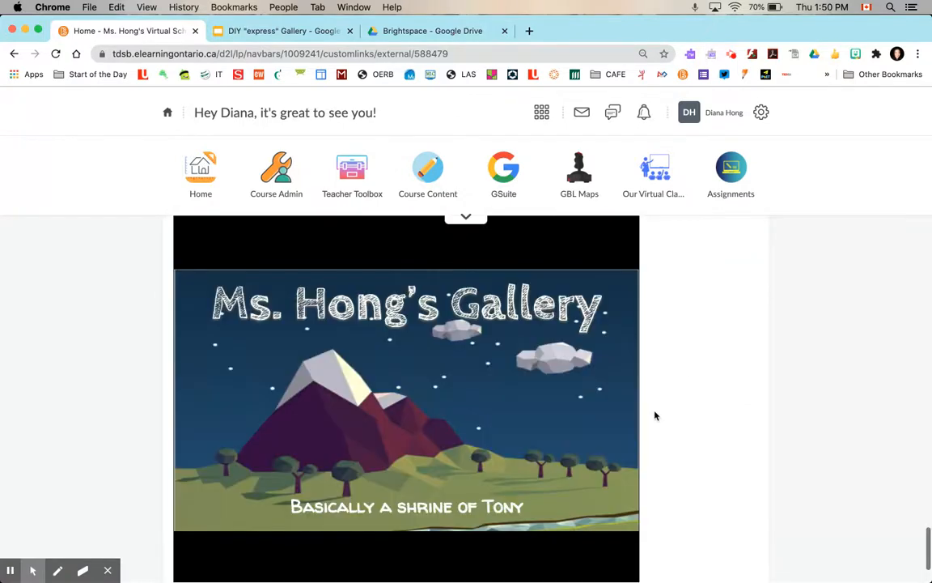
scroll(655, 415, down, 2)
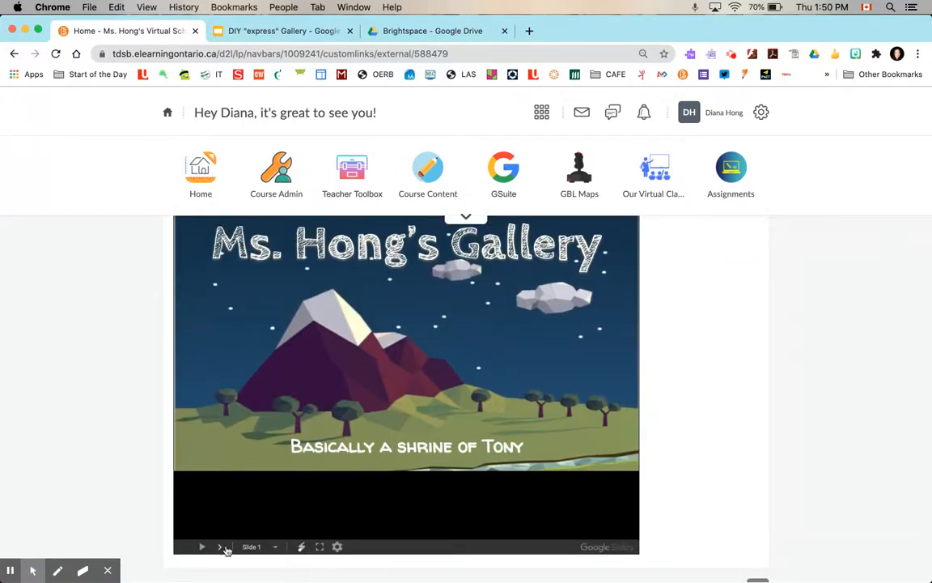
click(225, 548)
scroll(226, 550, up, 3)
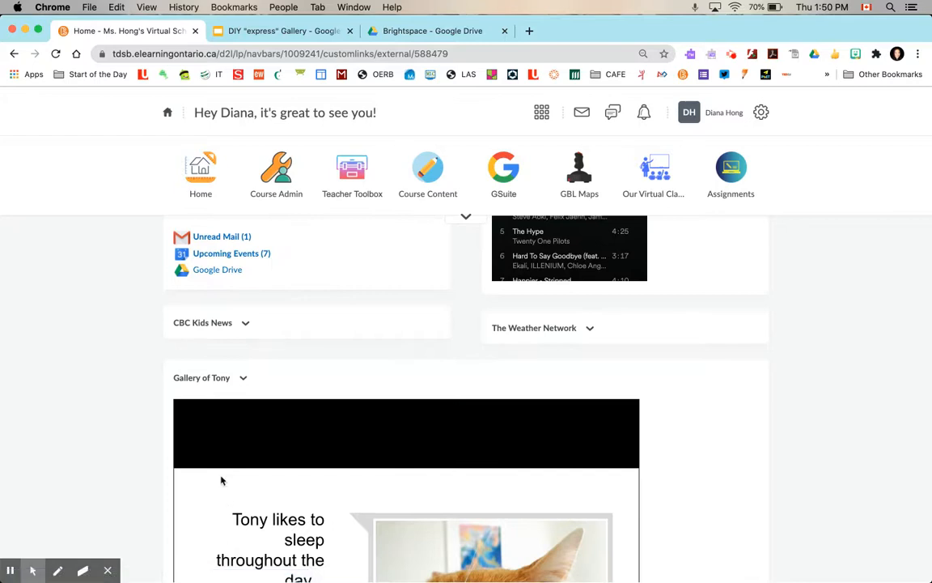
scroll(221, 481, down, 5)
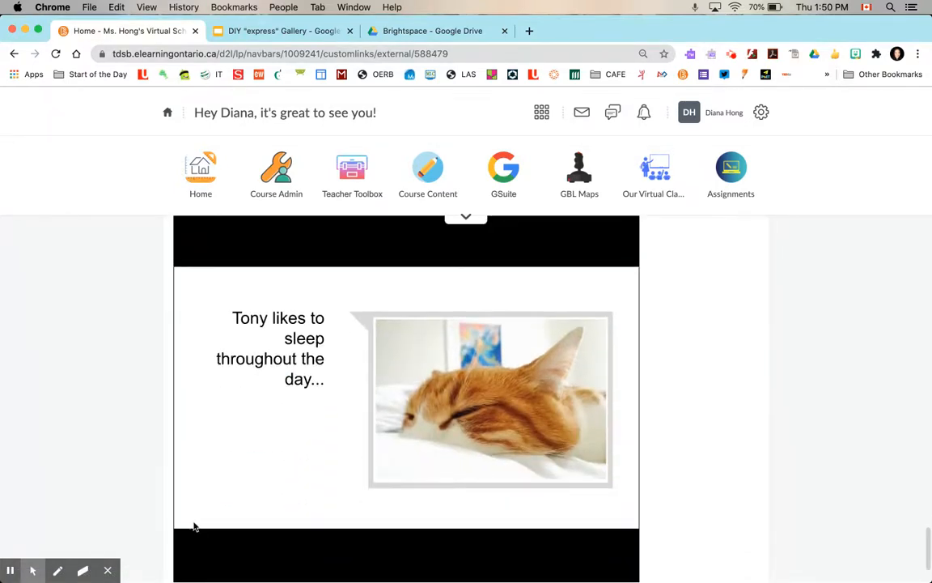
scroll(213, 579, down, 2)
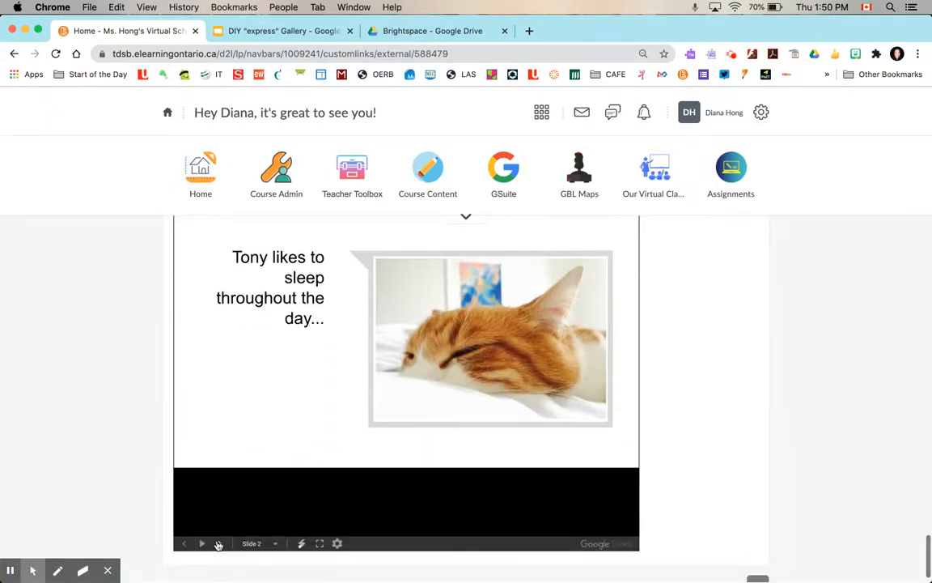
click(218, 544)
scroll(218, 547, up, 5)
scroll(219, 547, down, 6)
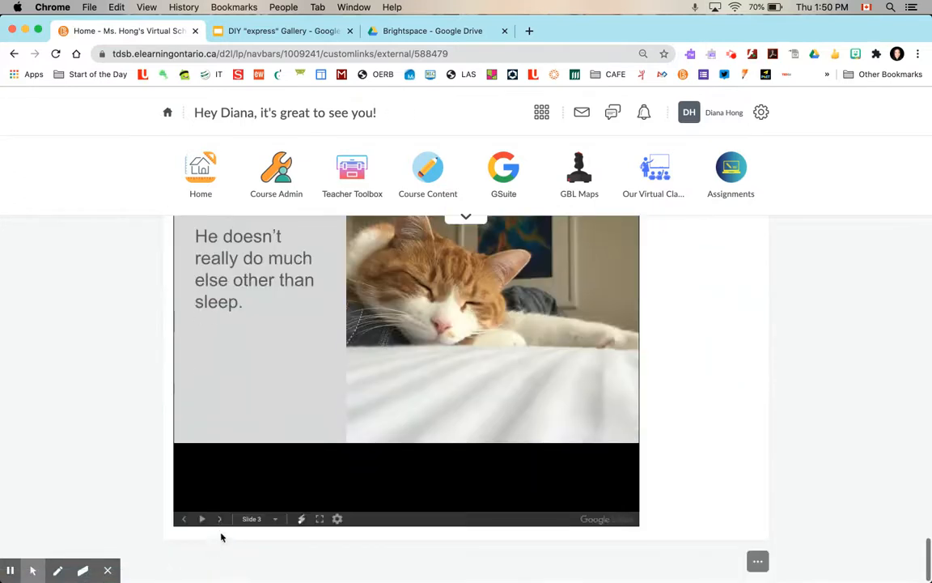
scroll(220, 526, up, 5)
Edit the widget's HTML source again to adjust the iframe height, save it, and save and close the widget
click(247, 374)
click(259, 441)
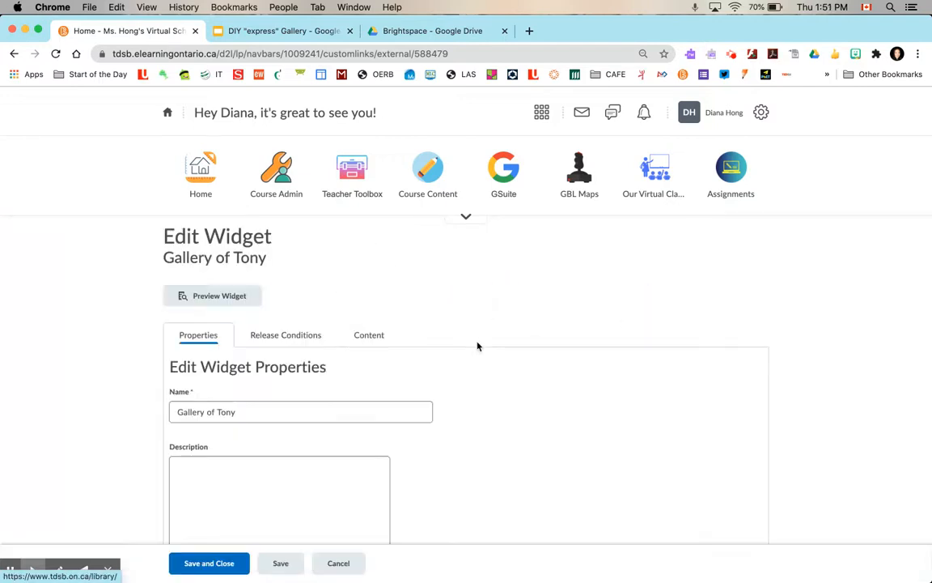
click(370, 339)
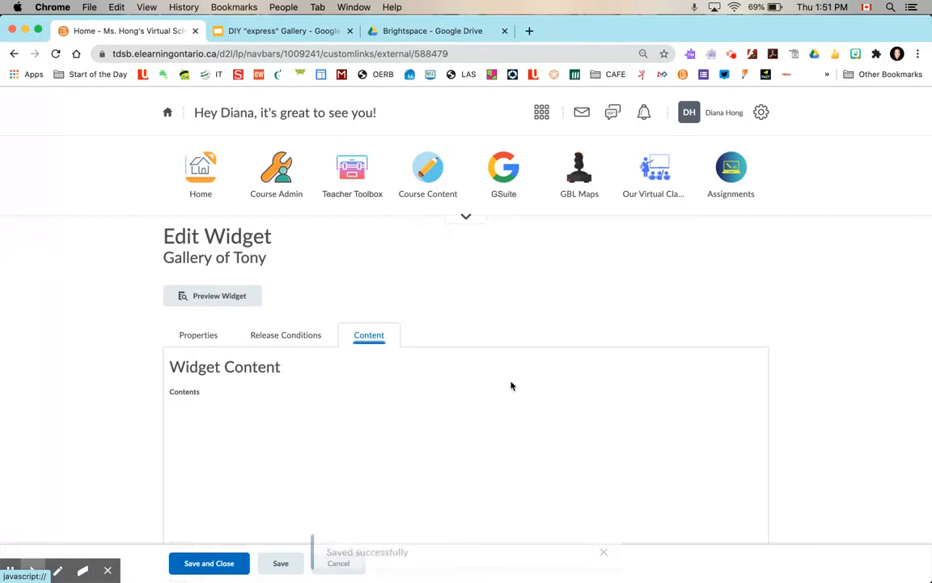
scroll(808, 385, down, 5)
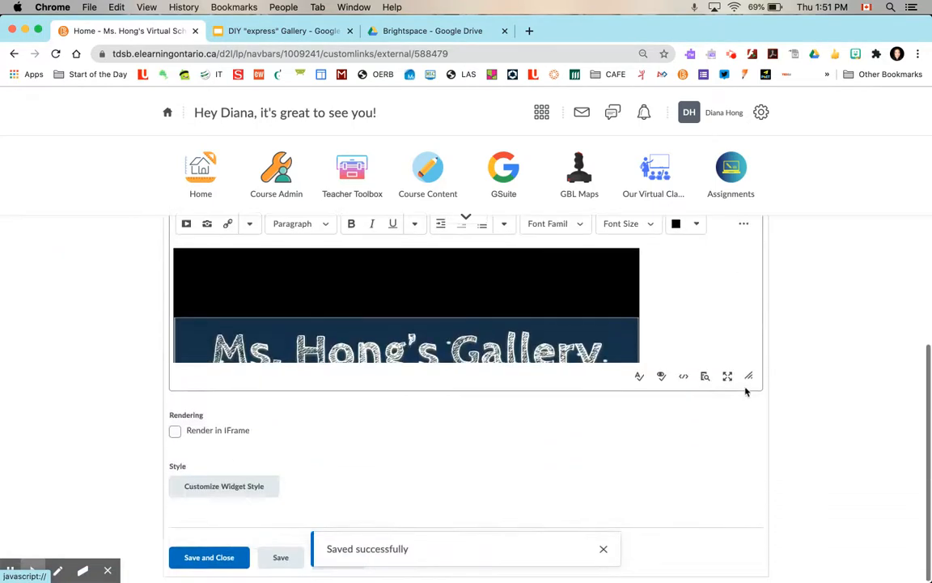
click(683, 377)
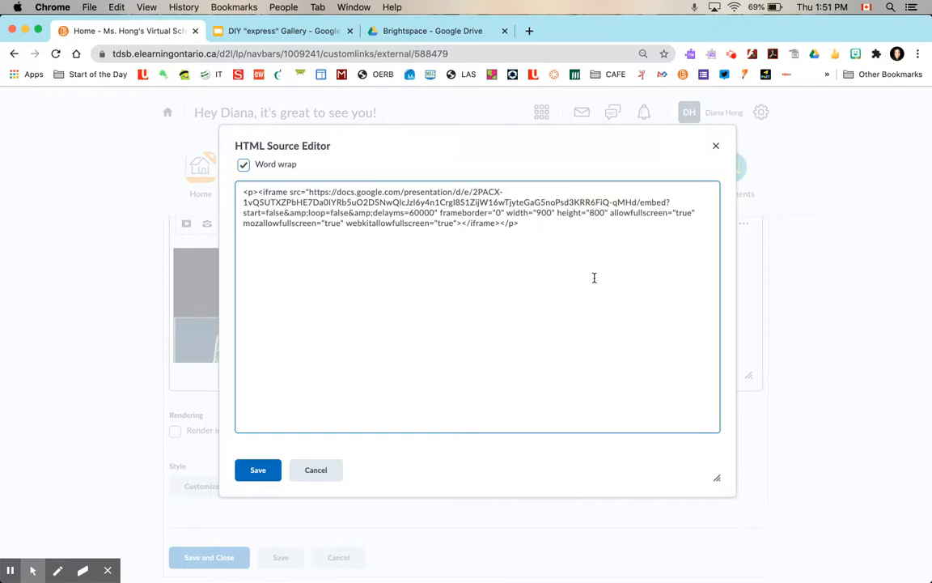
key(BackSpace)
text(5)
click(259, 476)
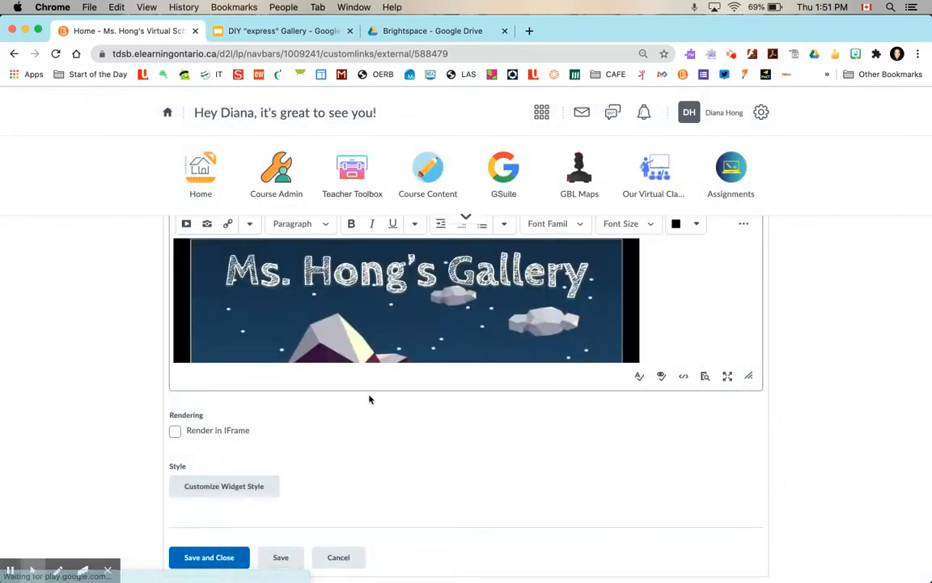
scroll(363, 272, down, 5)
scroll(404, 307, up, 2)
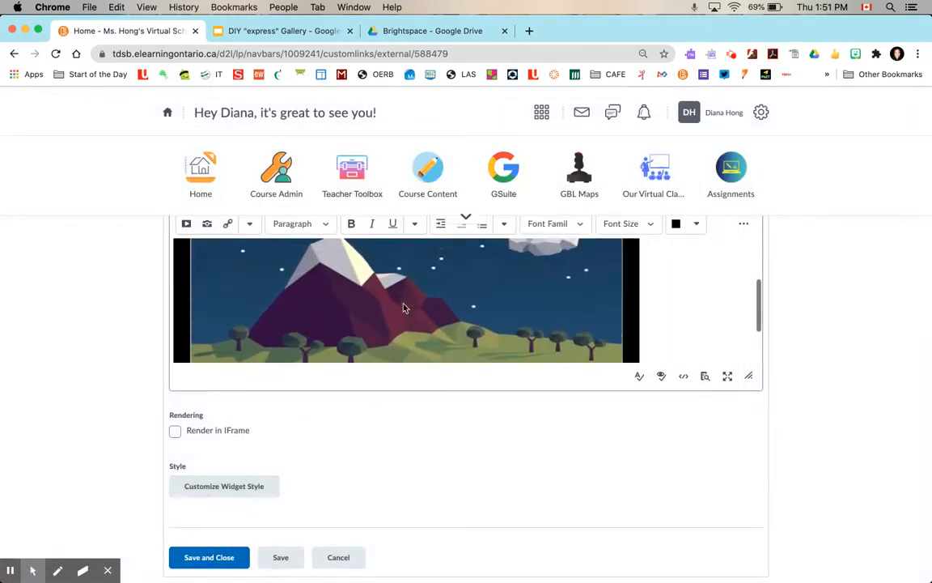
scroll(405, 307, up, 3)
click(188, 558)
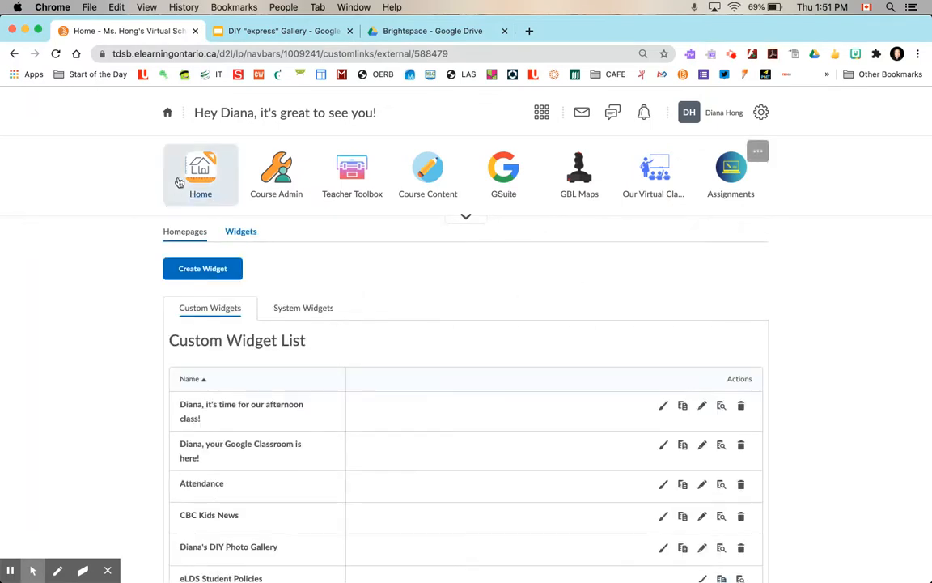
Go back to the homepage and step through the Gallery of Tony slides to the final slide
click(197, 199)
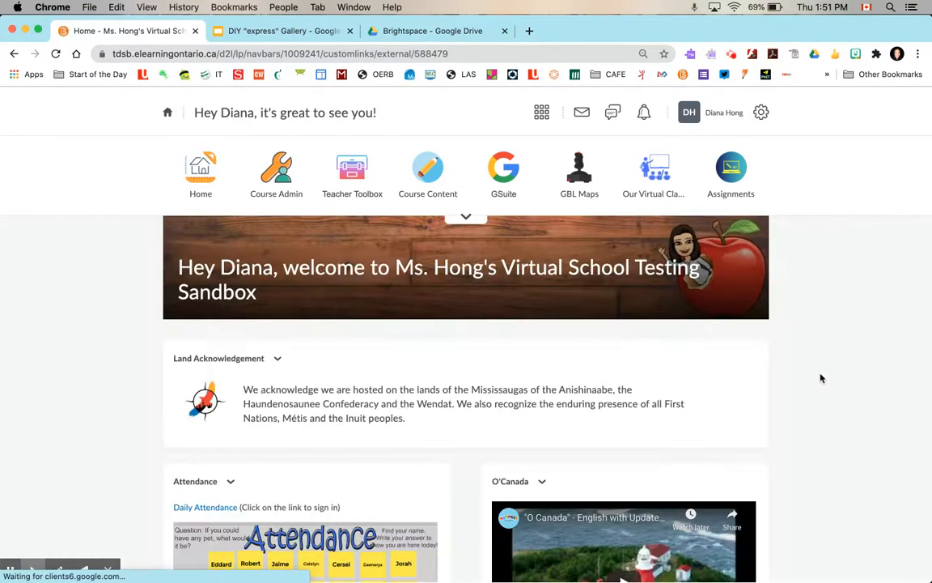
scroll(820, 378, down, 15)
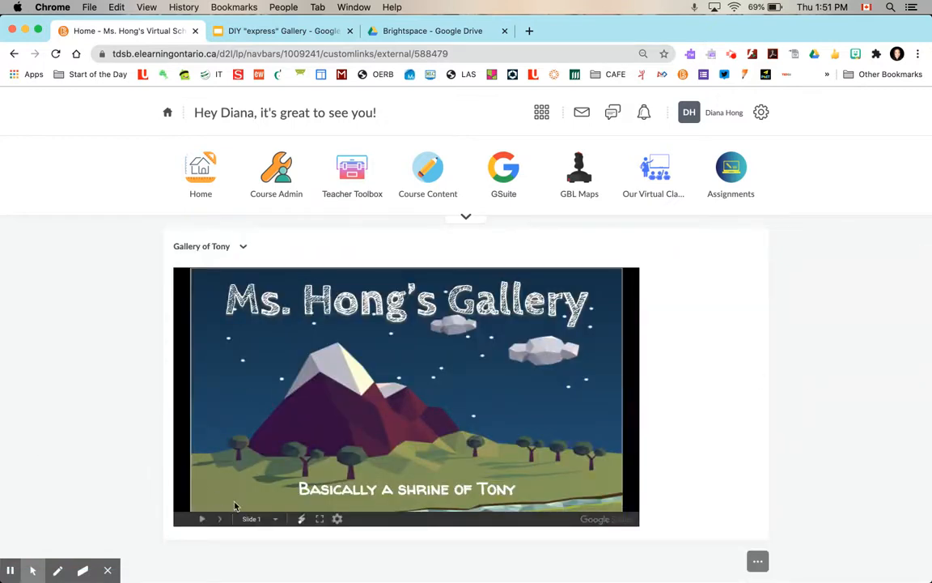
click(223, 520)
click(223, 520)
click(222, 520)
click(222, 520)
click(222, 520)
click(223, 520)
click(223, 521)
click(223, 520)
click(222, 520)
click(223, 520)
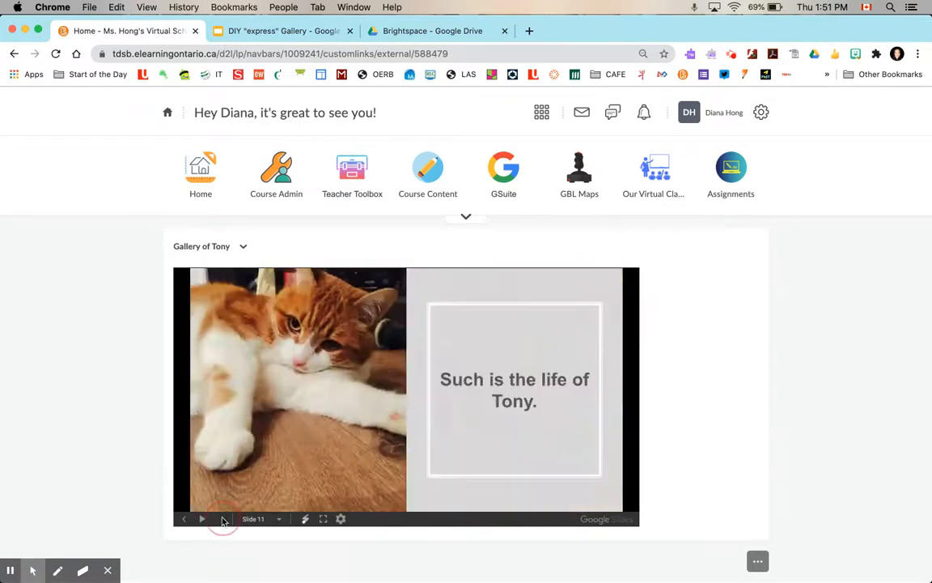